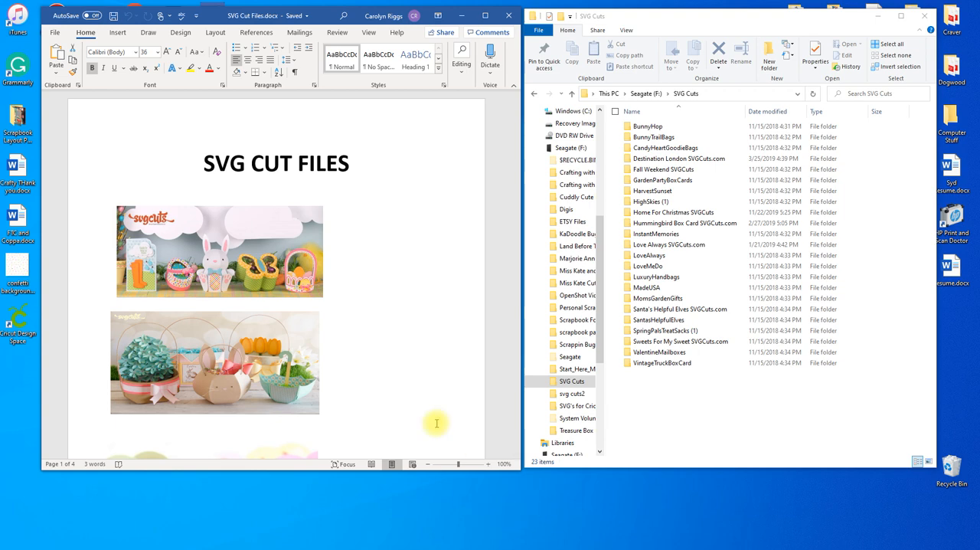
- Review the project pictures already placed in the SVG Cut Files document, through to the blank third page
scroll(427, 322, down, 10)
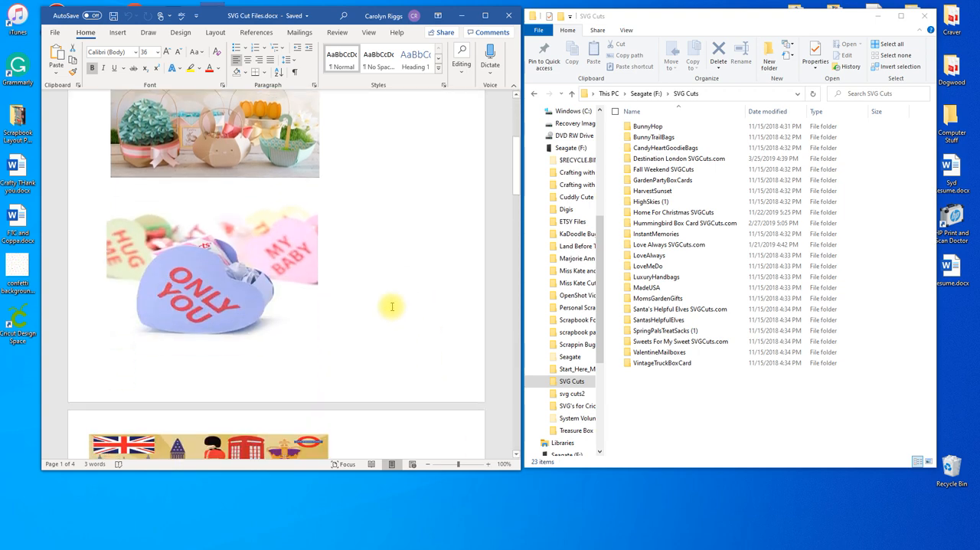
scroll(391, 306, down, 6)
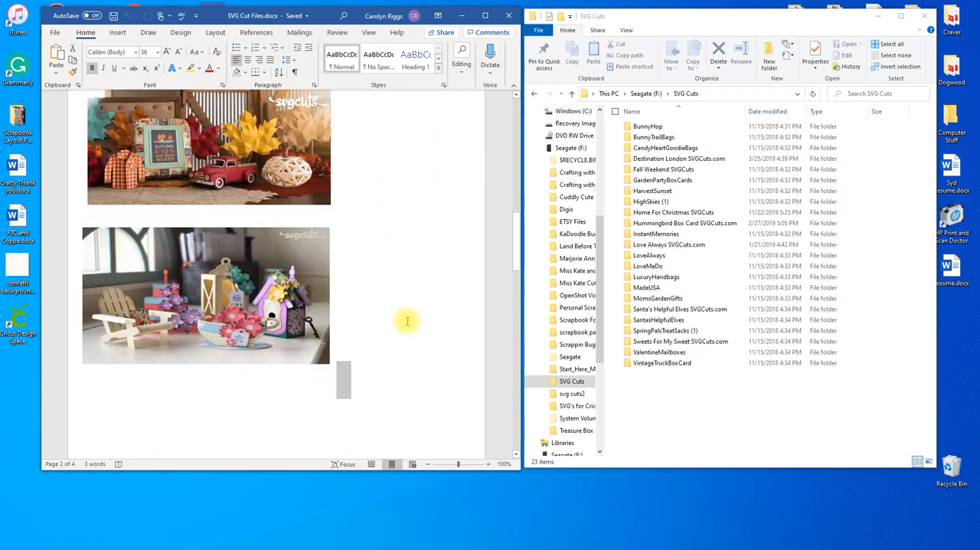
scroll(404, 326, up, 2)
scroll(404, 329, up, 2)
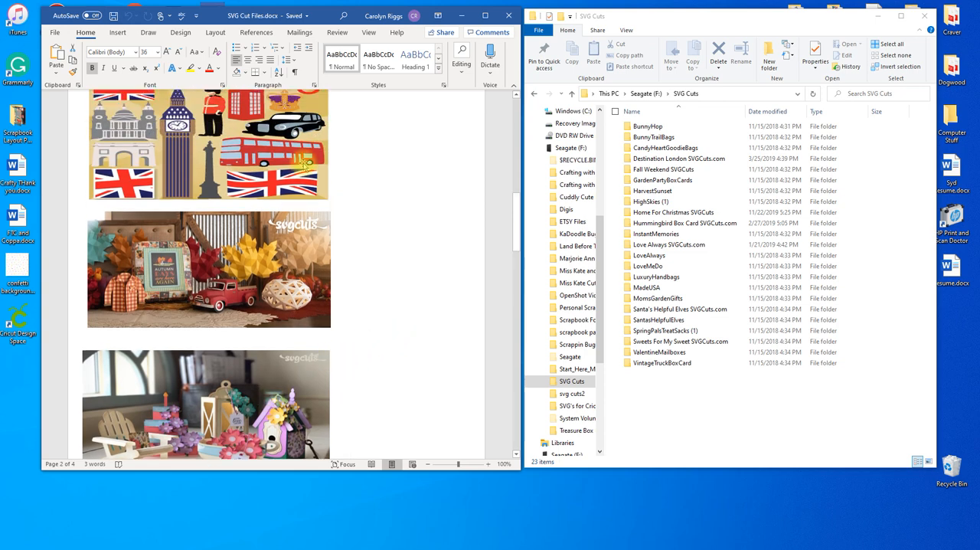
scroll(406, 203, up, 5)
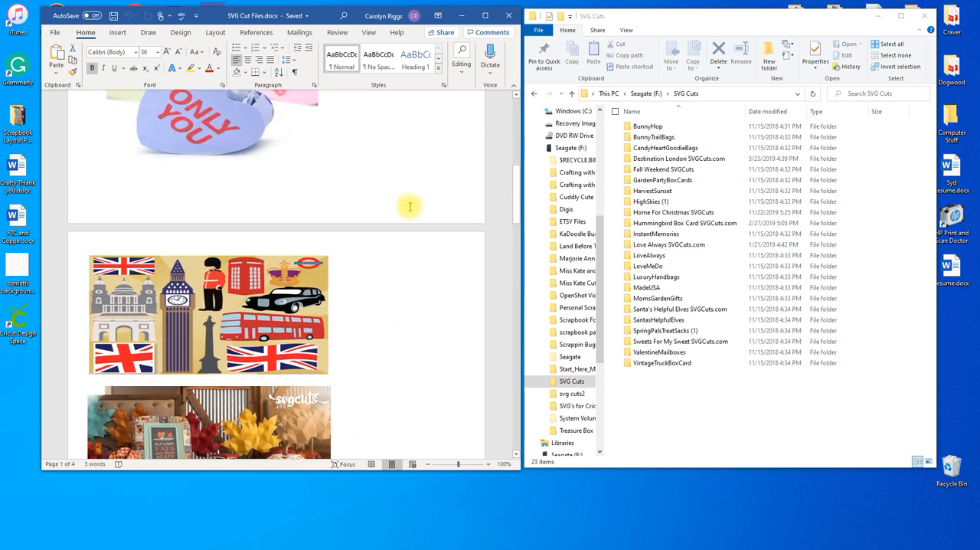
scroll(421, 218, up, 7)
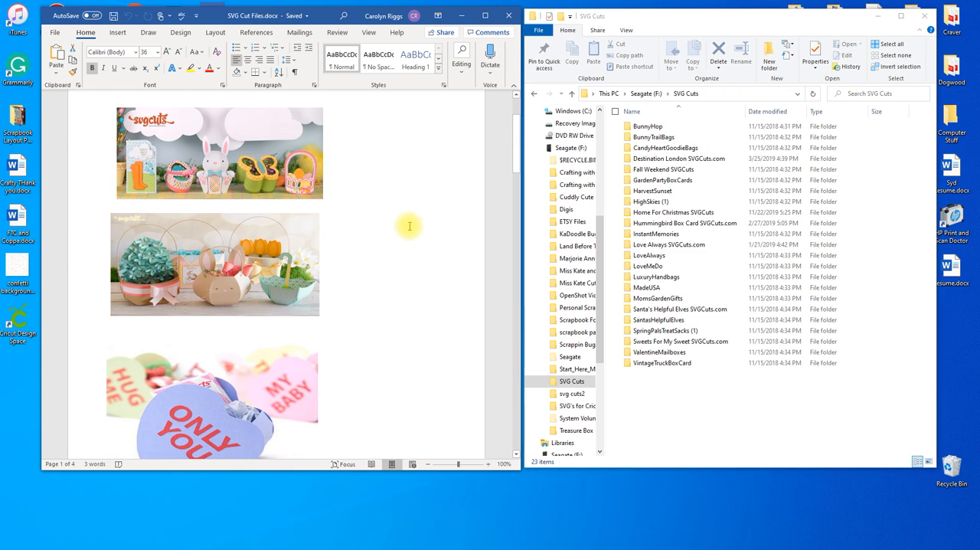
scroll(409, 225, down, 8)
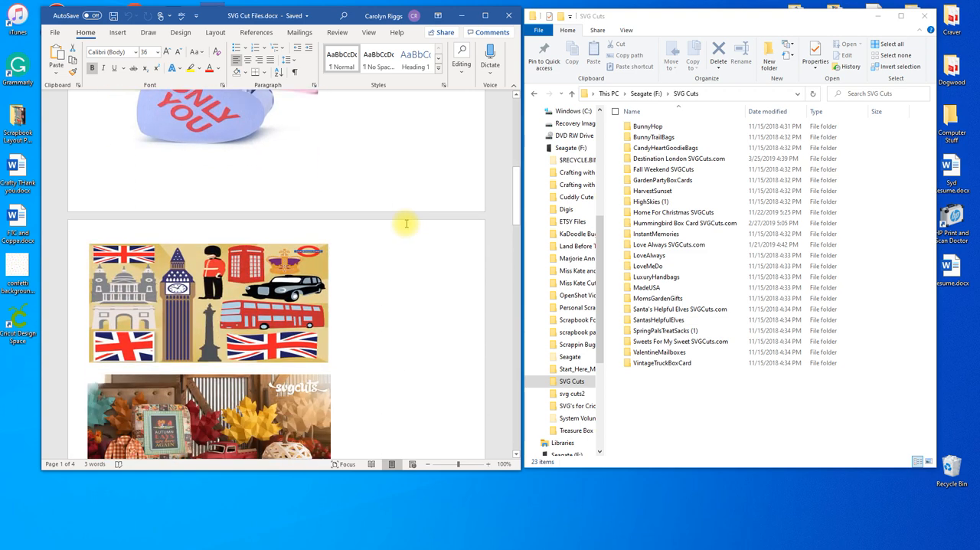
scroll(409, 225, down, 5)
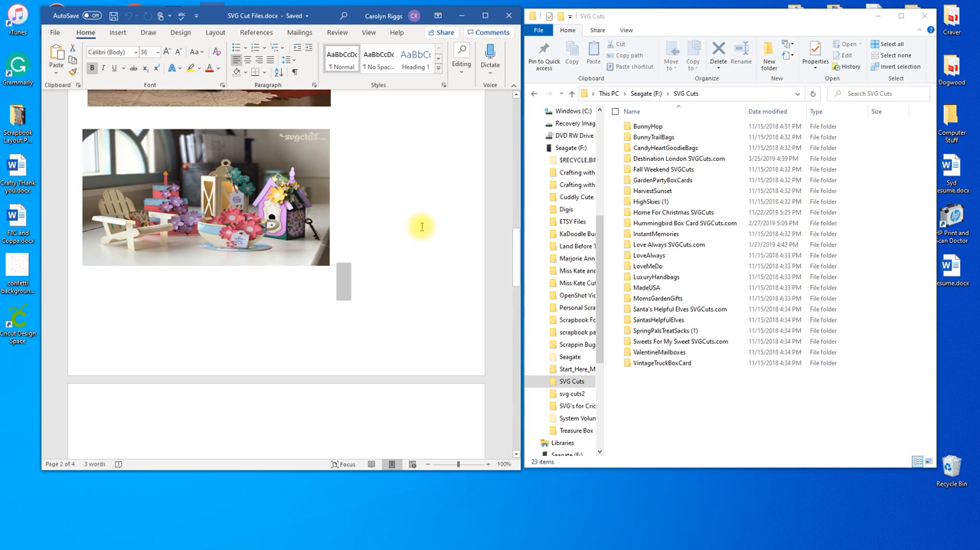
scroll(437, 222, down, 3)
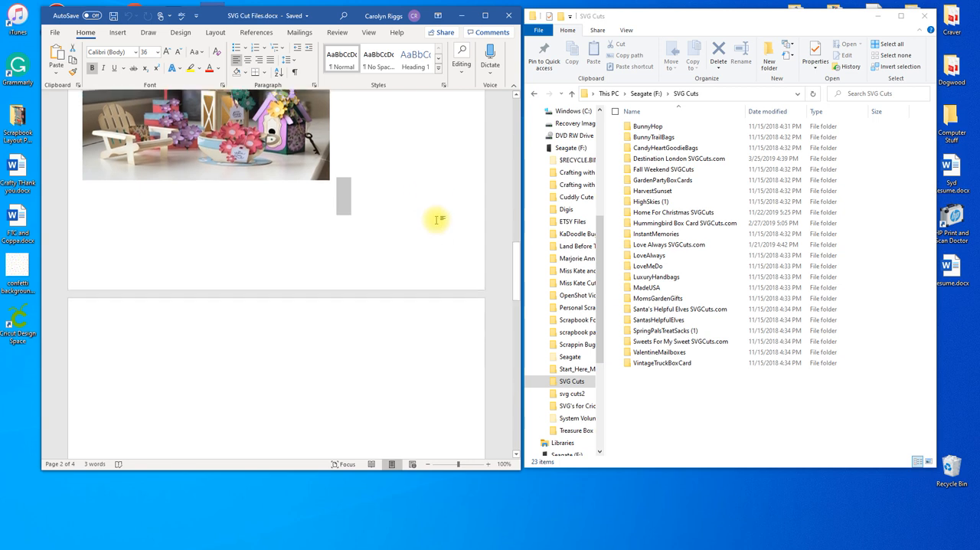
scroll(433, 218, up, 2)
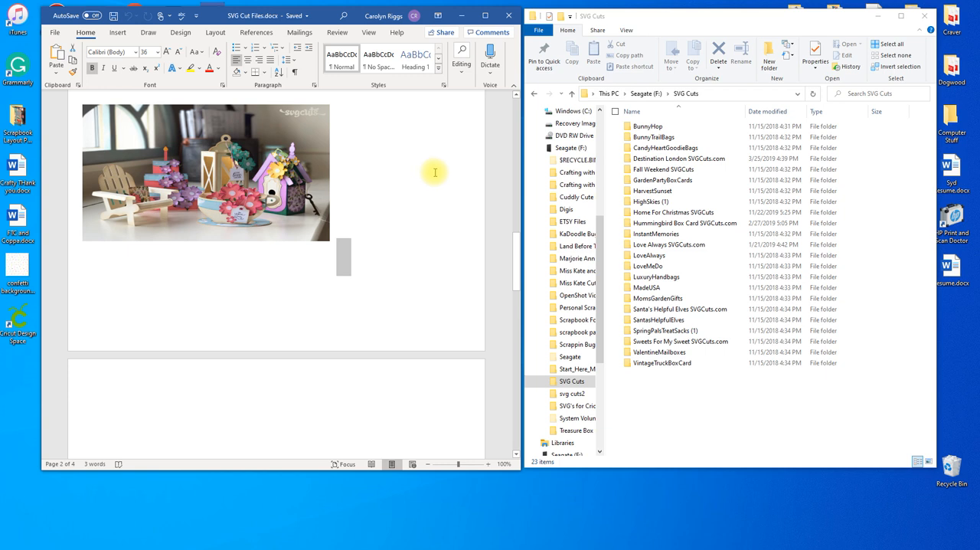
scroll(299, 341, down, 5)
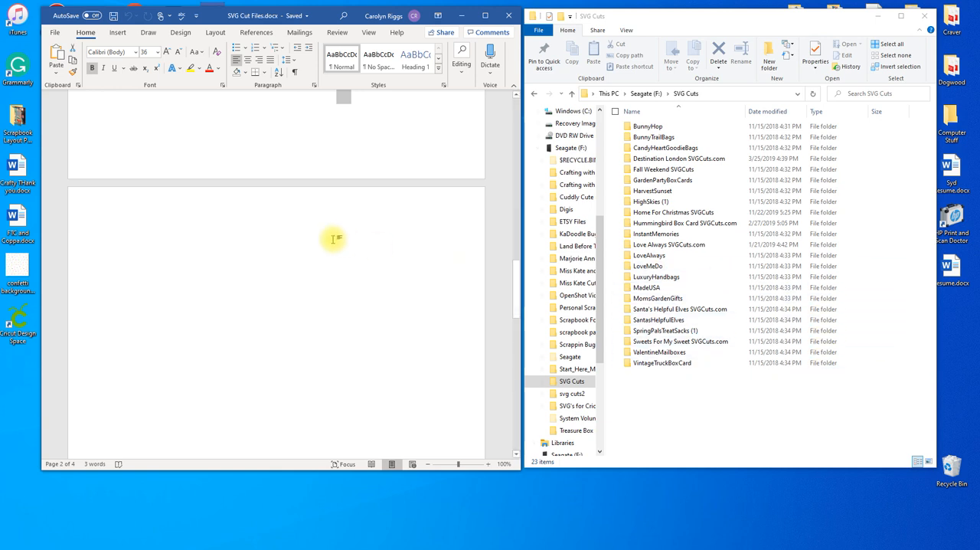
scroll(325, 231, up, 2)
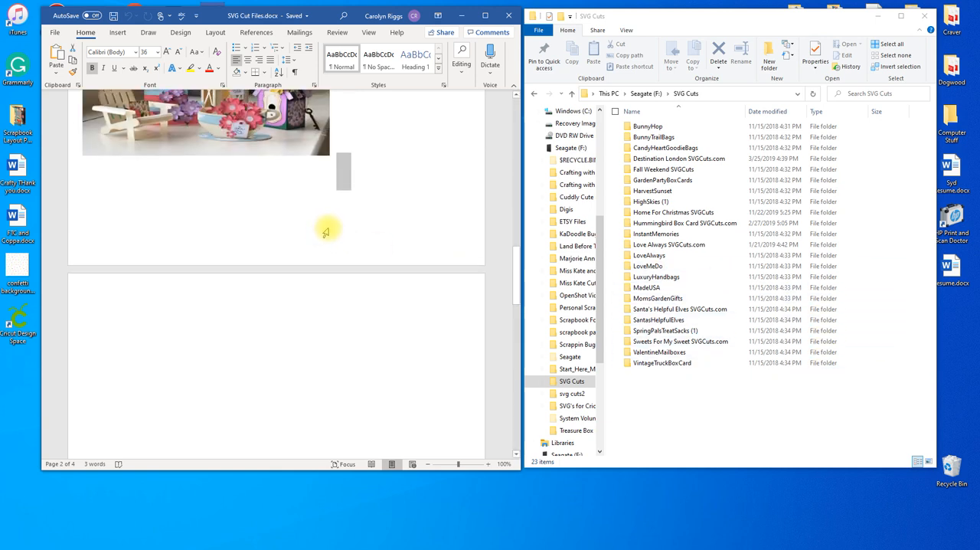
scroll(325, 231, up, 3)
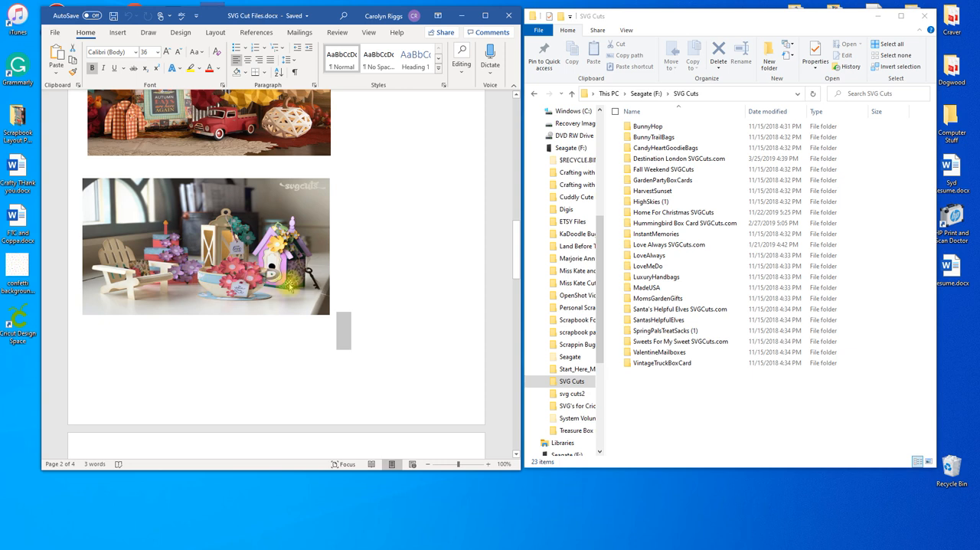
scroll(290, 285, down, 5)
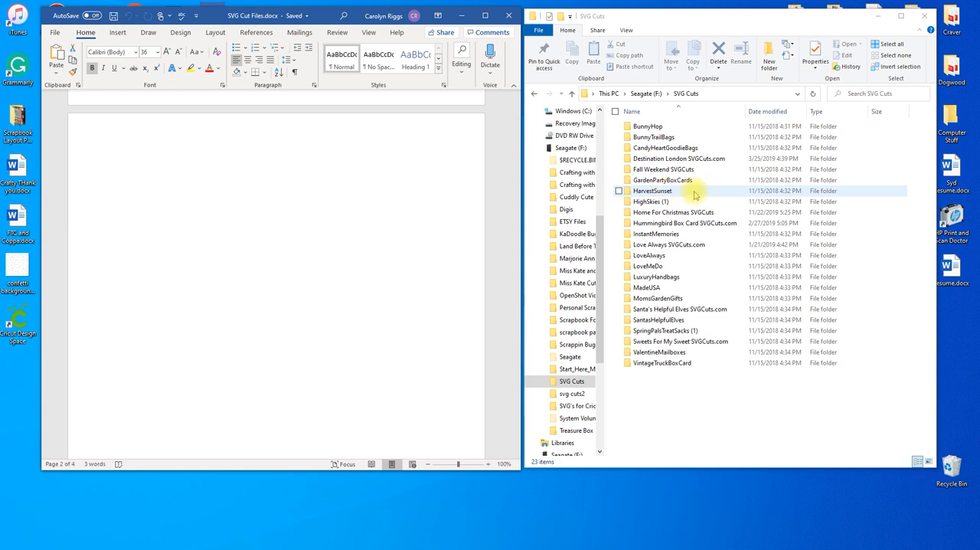
- In File Explorer, open the HarvestSunset folder and its Harvest Sunset SVGCuts subfolder
click(681, 196)
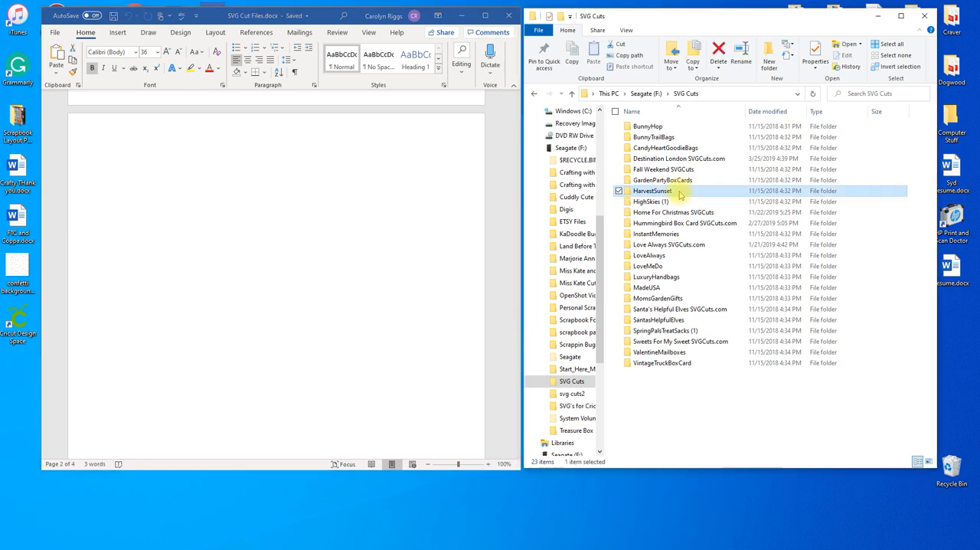
double_click(681, 196)
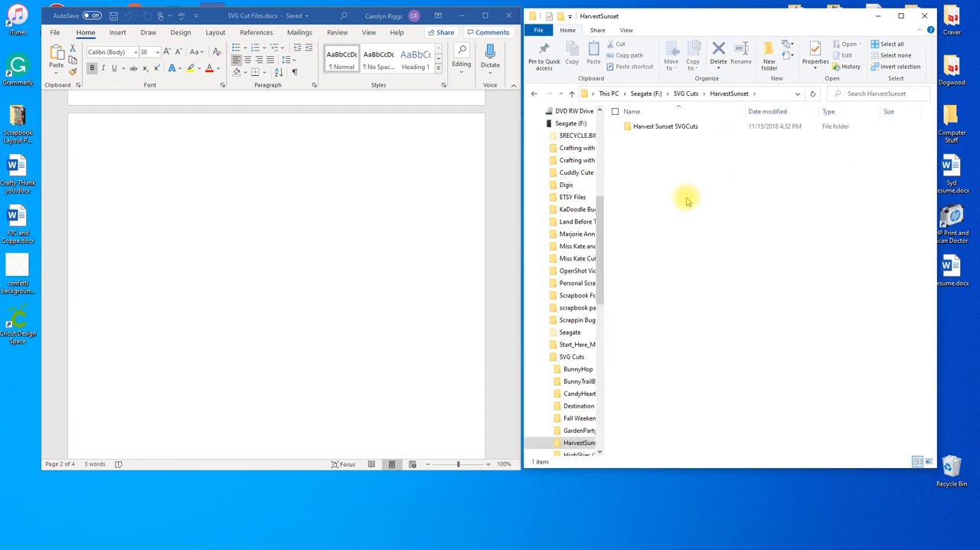
double_click(663, 127)
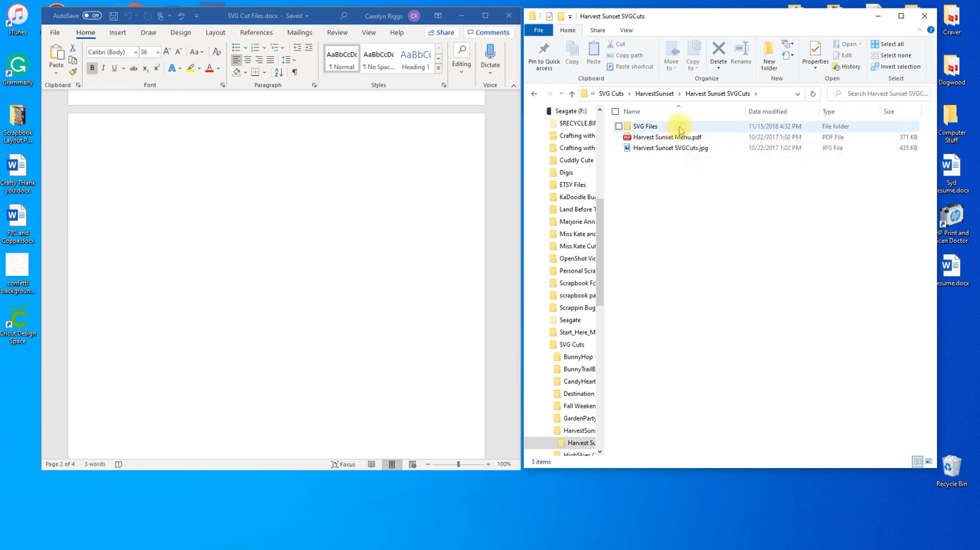
- Copy the image file Harvest Sunset SVGCuts.jpg
mouse_move(682, 130)
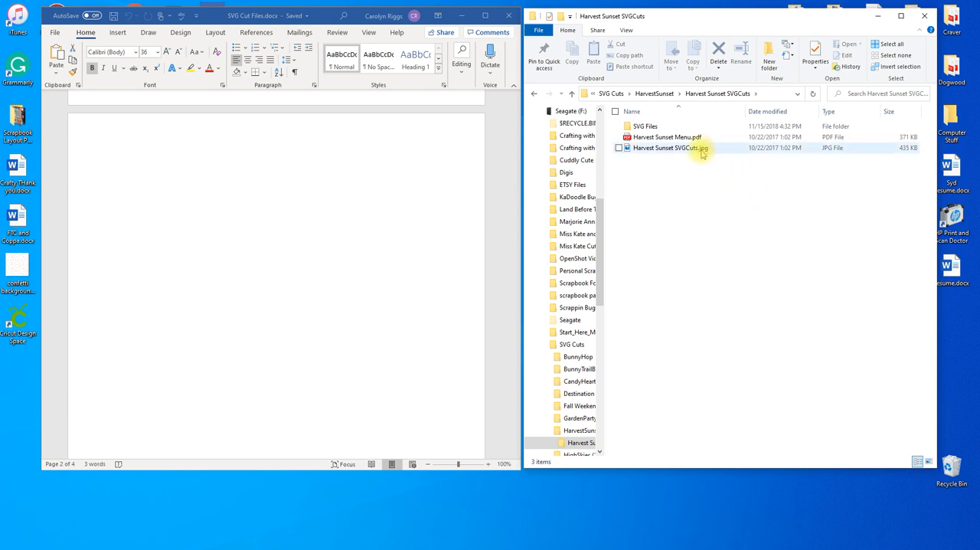
mouse_move(703, 154)
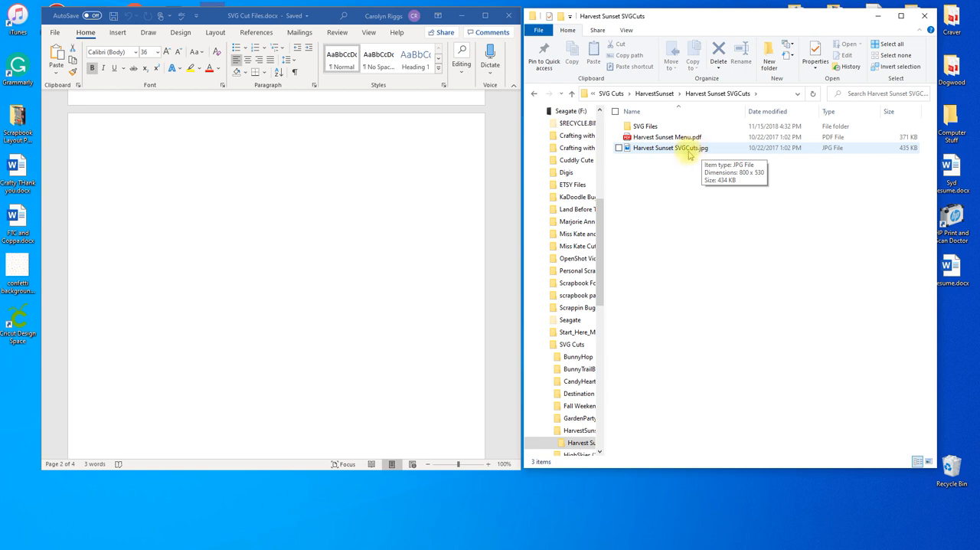
click(690, 149)
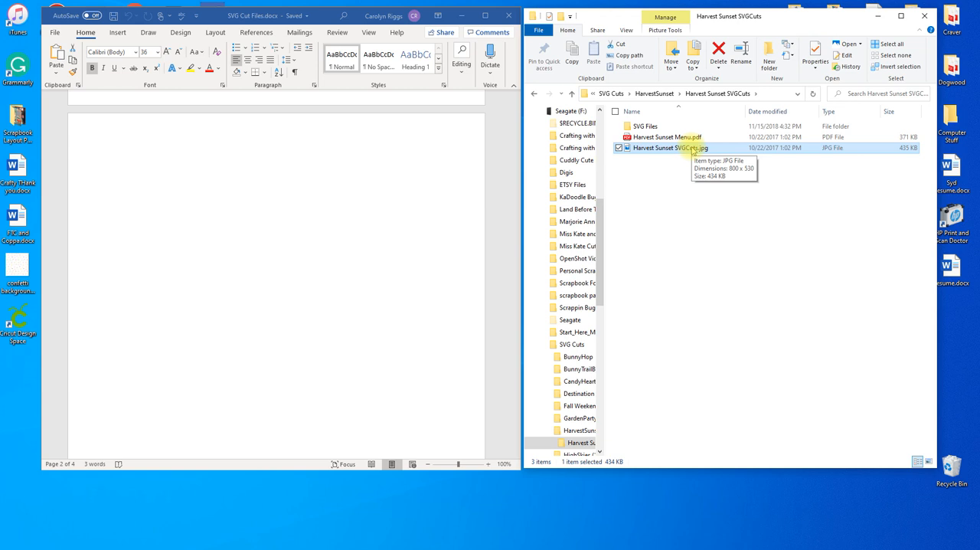
right_click(691, 148)
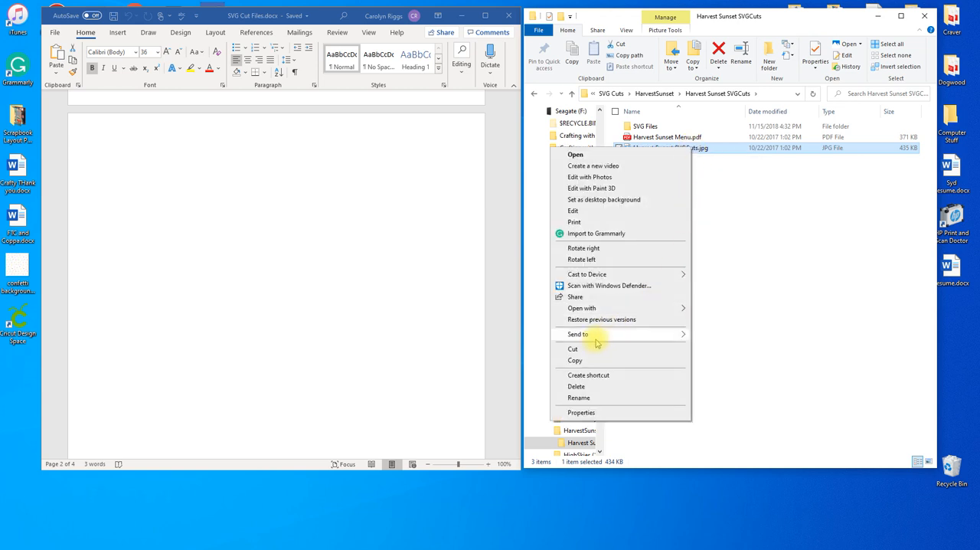
mouse_move(598, 341)
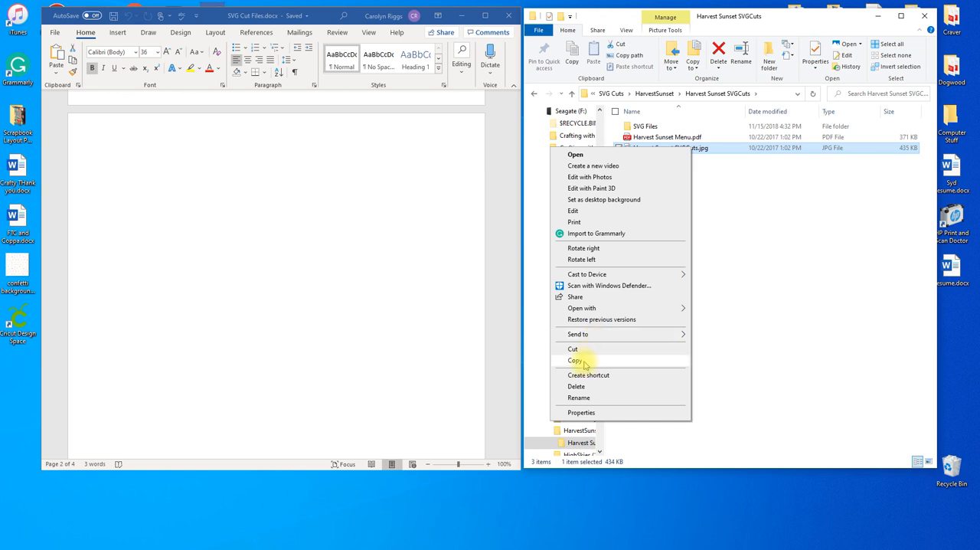
click(575, 361)
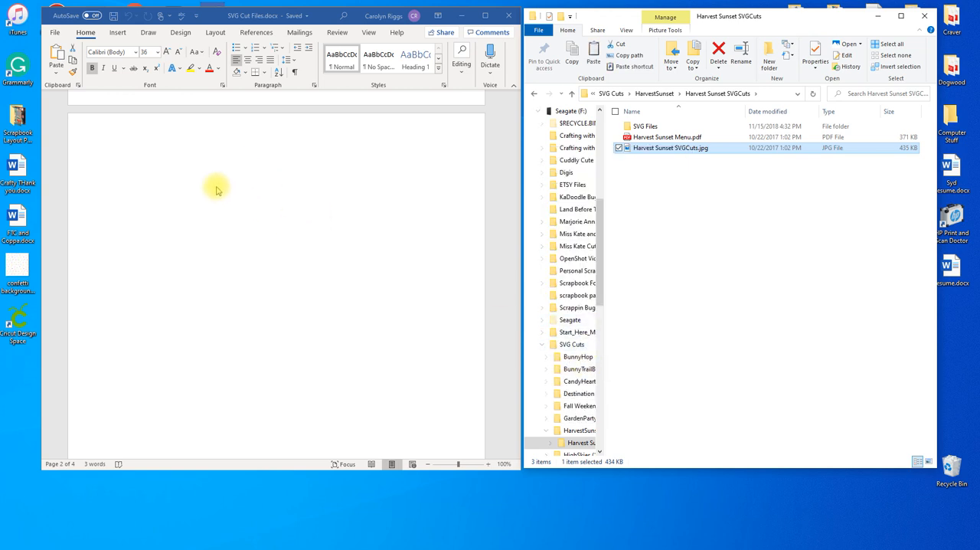
- Paste the copied image at the start of the blank third page of the SVG Cut Files Word document
click(107, 147)
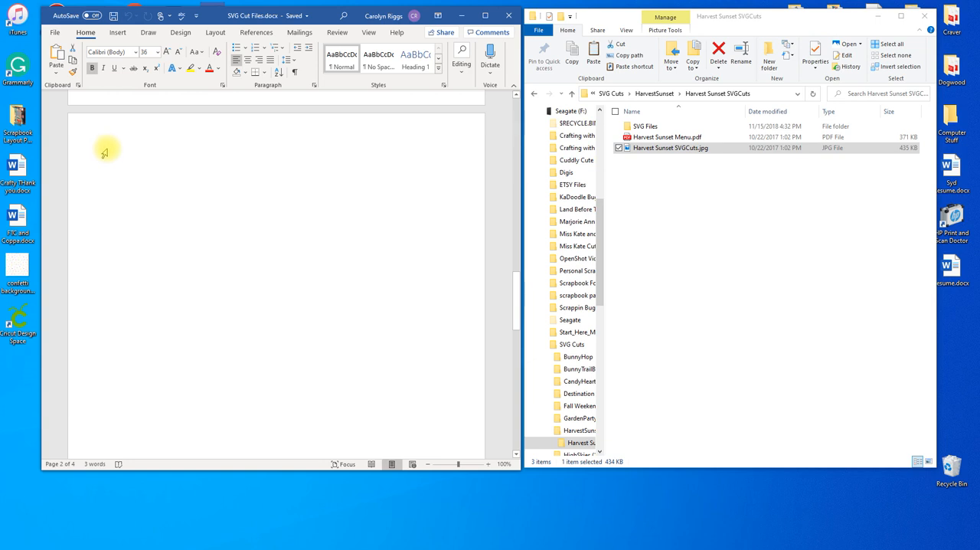
right_click(124, 152)
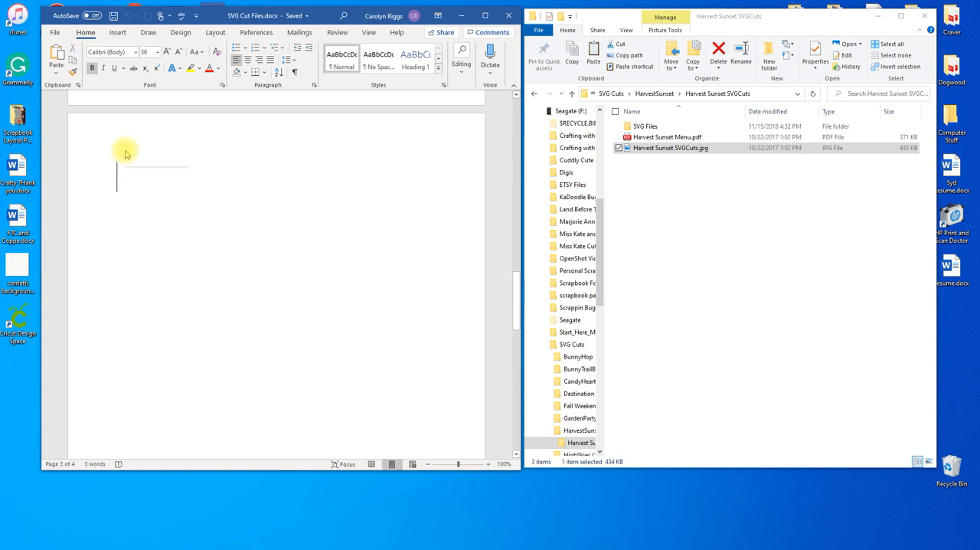
click(121, 174)
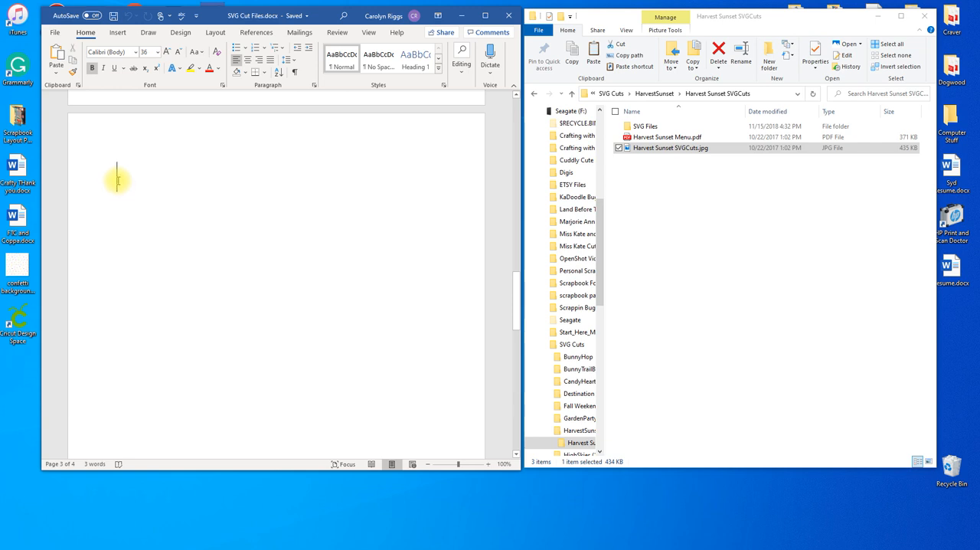
right_click(118, 180)
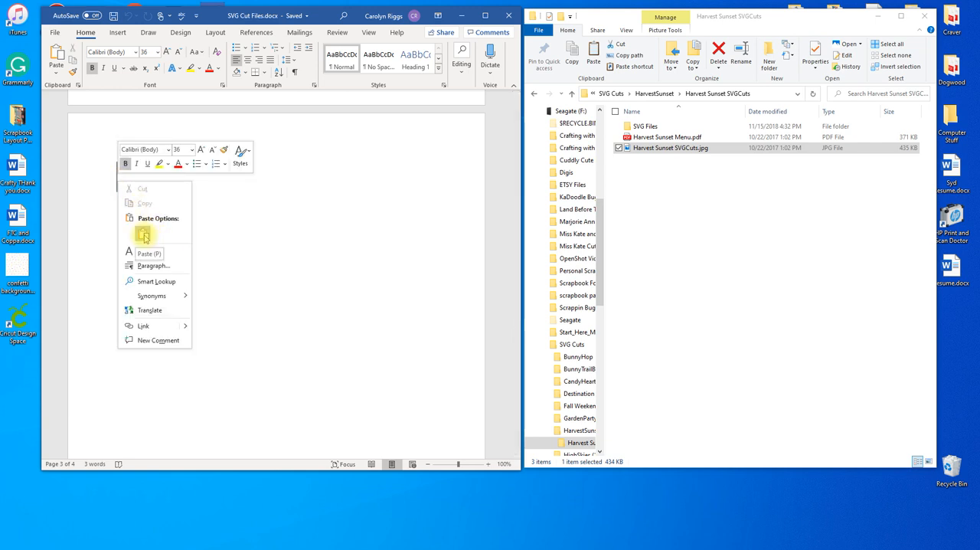
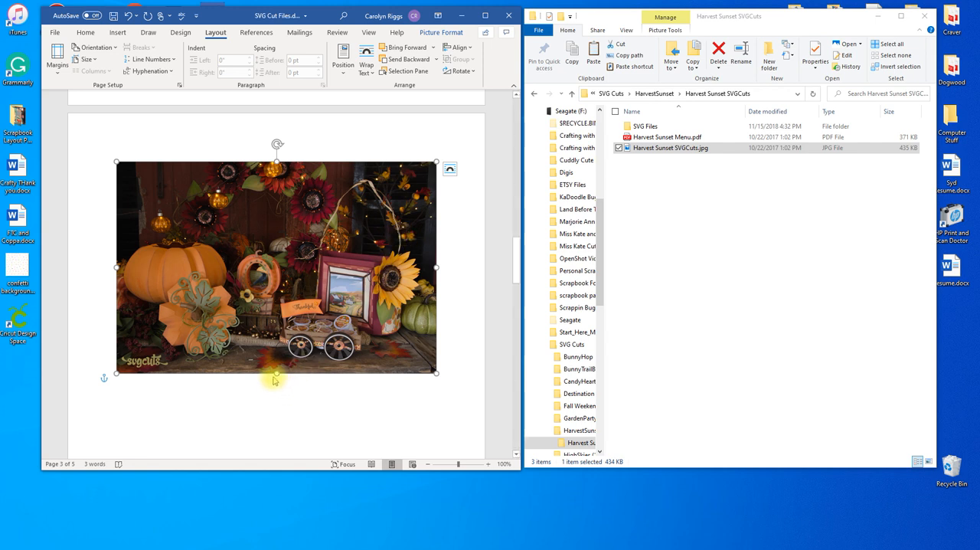
- Shrink the Harvest Sunset picture in height and width, and move it into the upper-left corner of the third page
drag(277, 374, 276, 291)
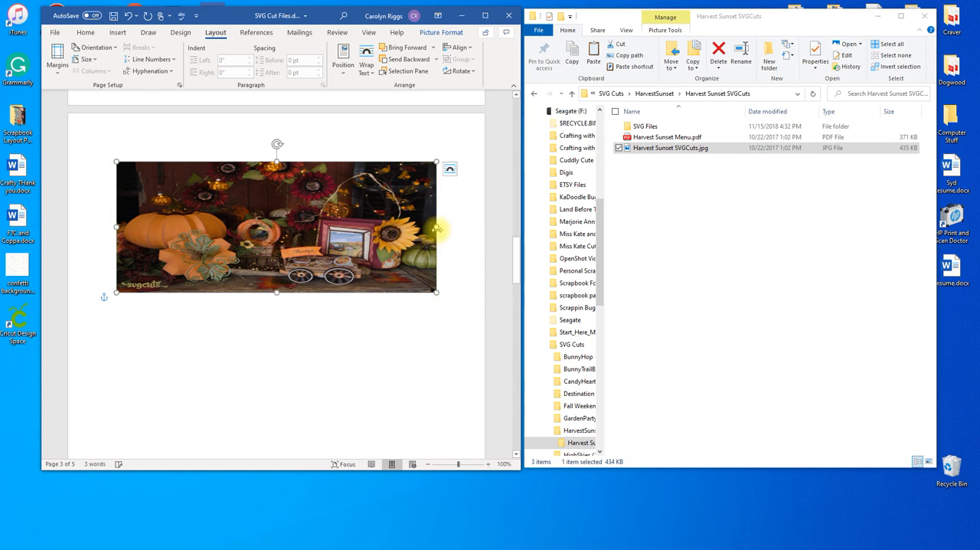
drag(436, 225, 353, 222)
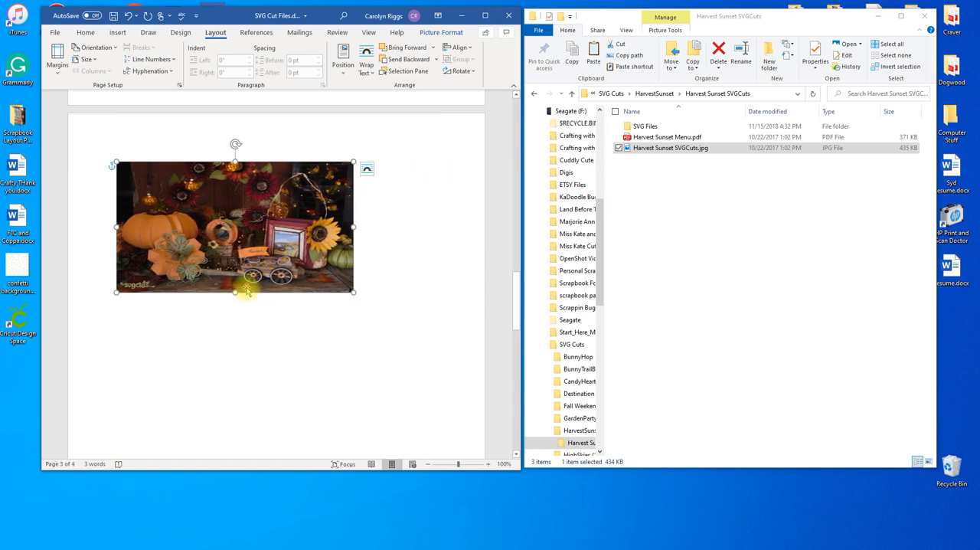
drag(236, 292, 237, 271)
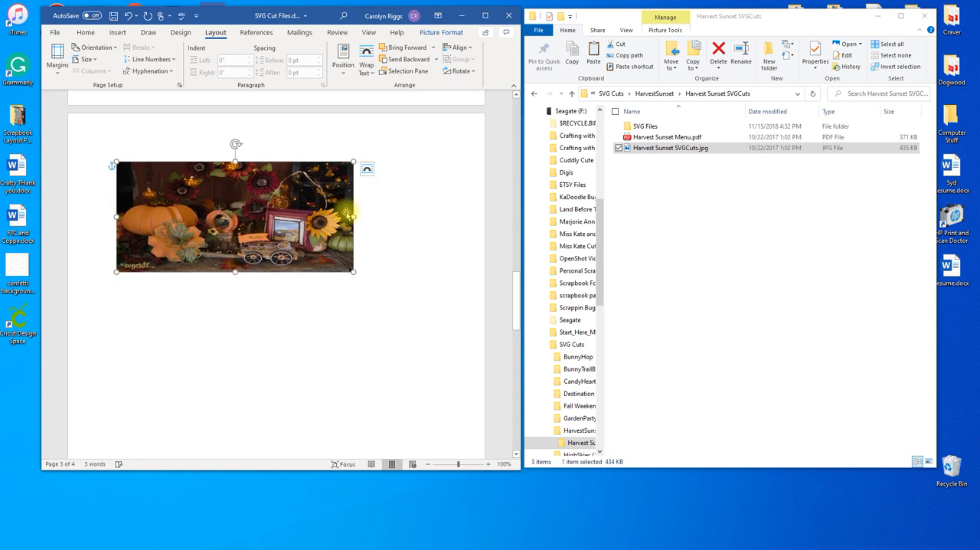
drag(353, 217, 362, 215)
drag(287, 203, 263, 175)
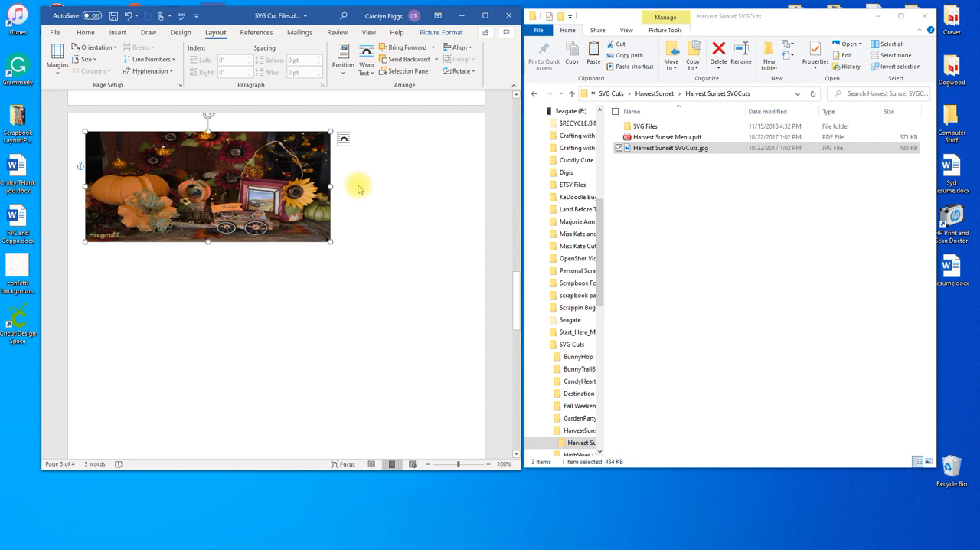
click(370, 189)
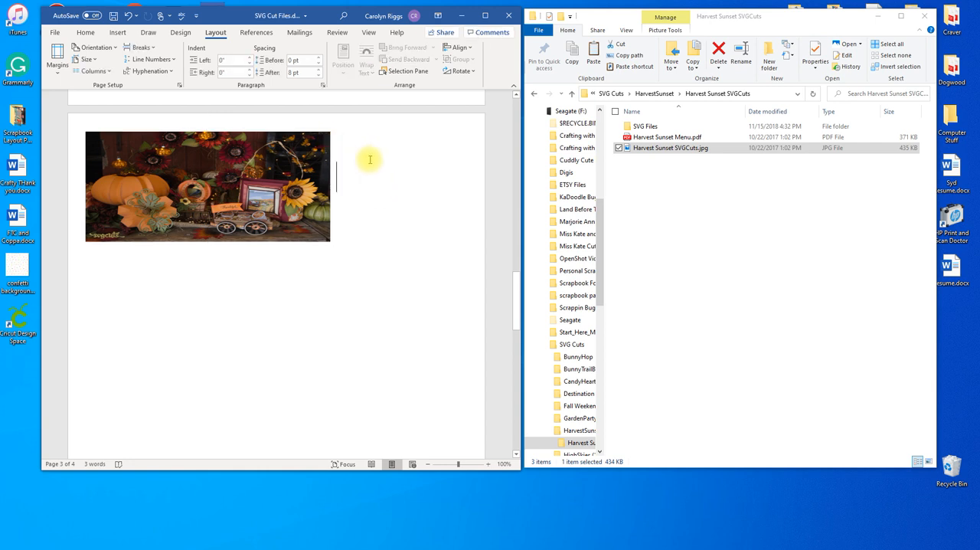
scroll(391, 170, up, 3)
scroll(390, 170, up, 1)
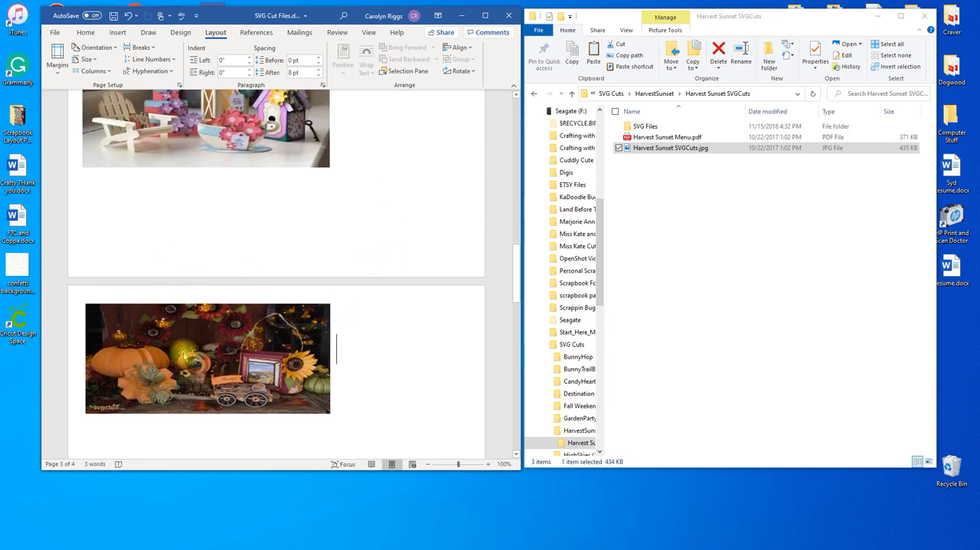
scroll(245, 382, down, 4)
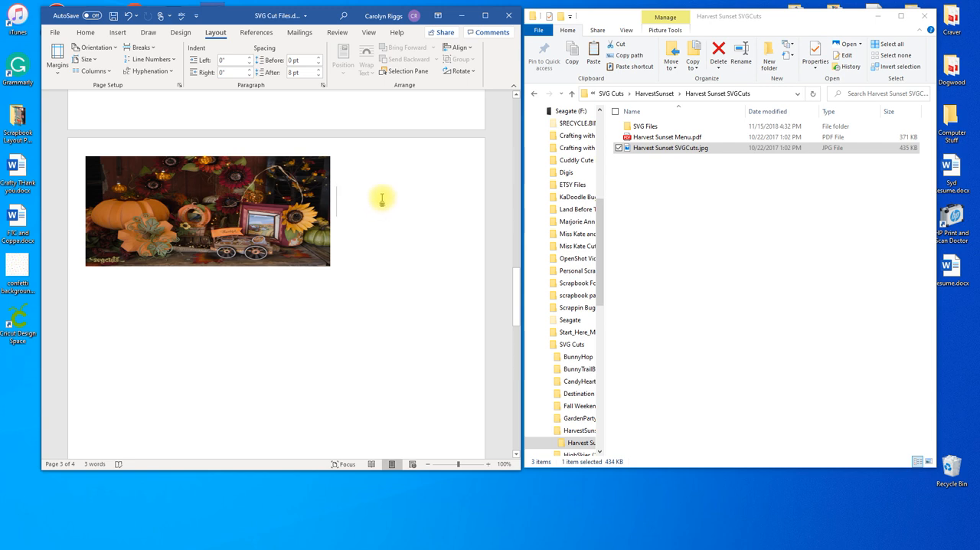
click(161, 314)
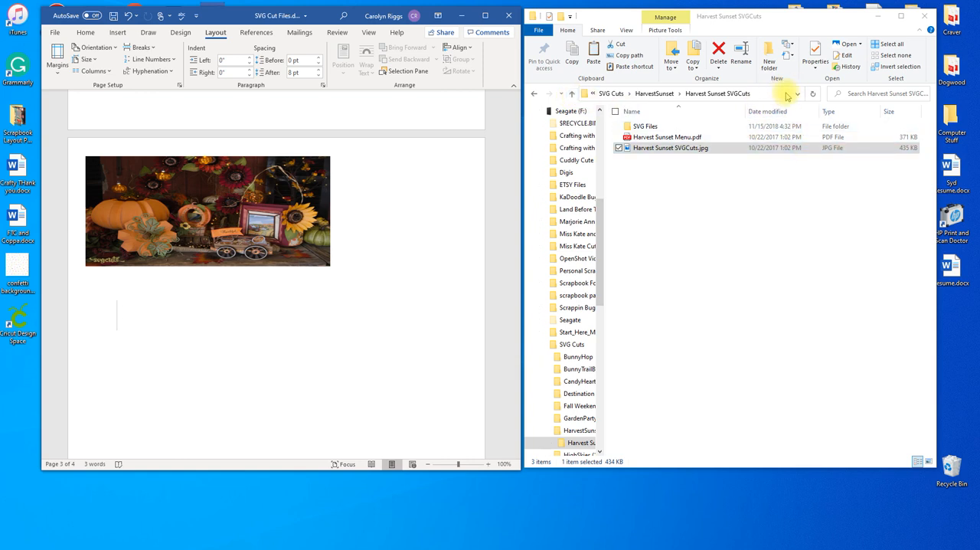
- In File Explorer, return to the SVG Cuts folder and open HighSkies (1) and its High Skies SVGCuts.com subfolder
click(572, 95)
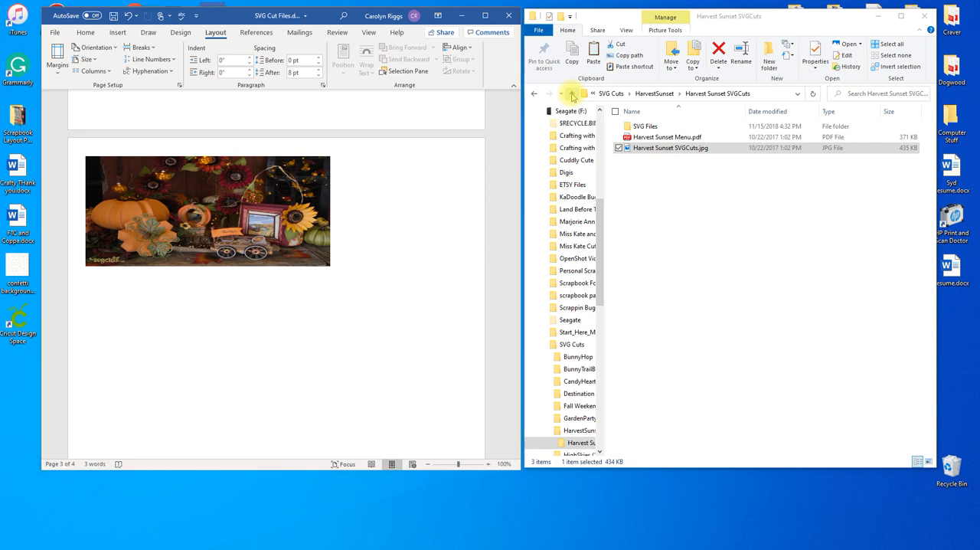
click(571, 95)
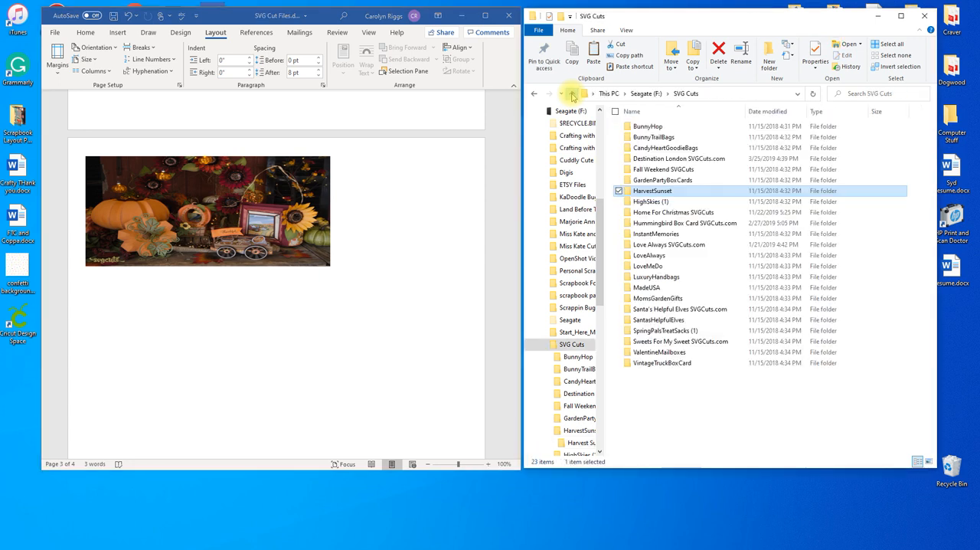
click(647, 204)
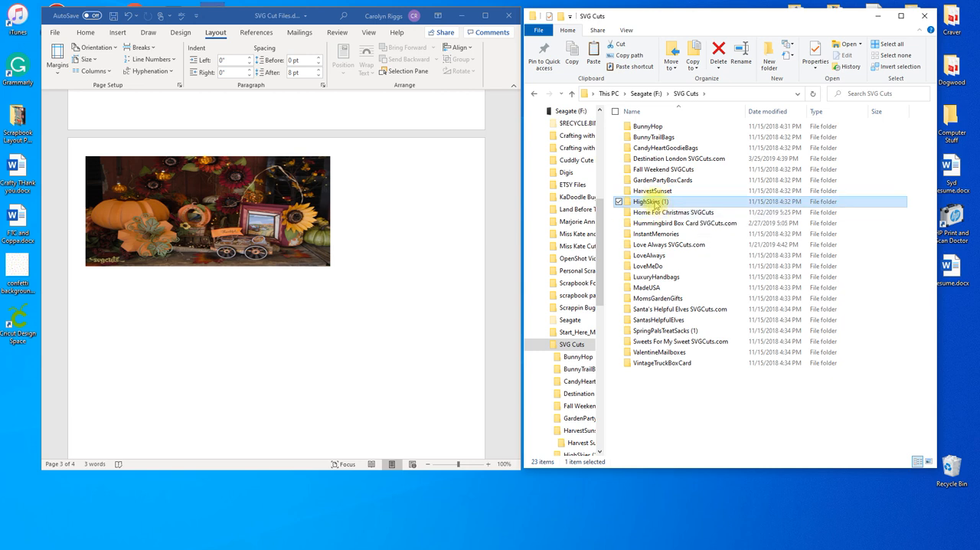
double_click(649, 201)
double_click(652, 129)
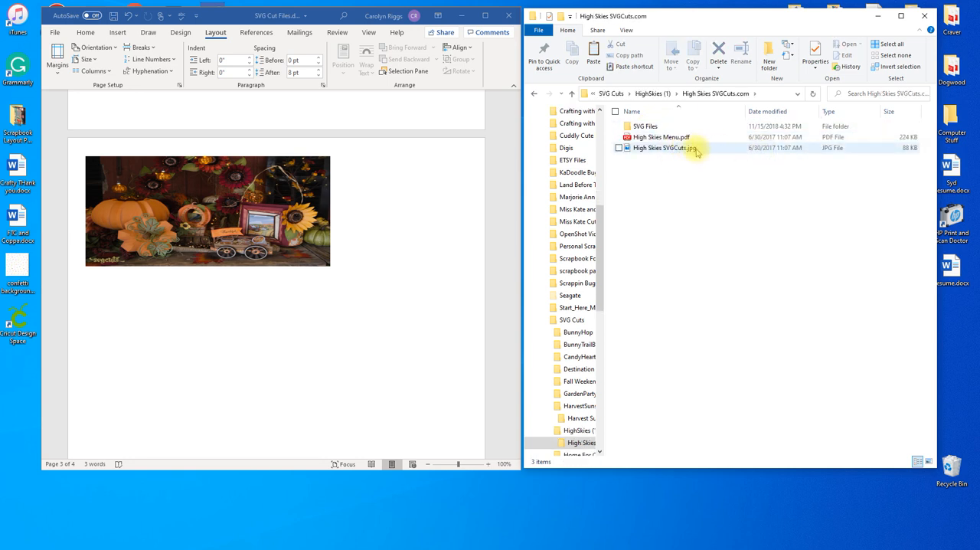
- Copy the image file High Skies SVGCuts.jpg
right_click(699, 153)
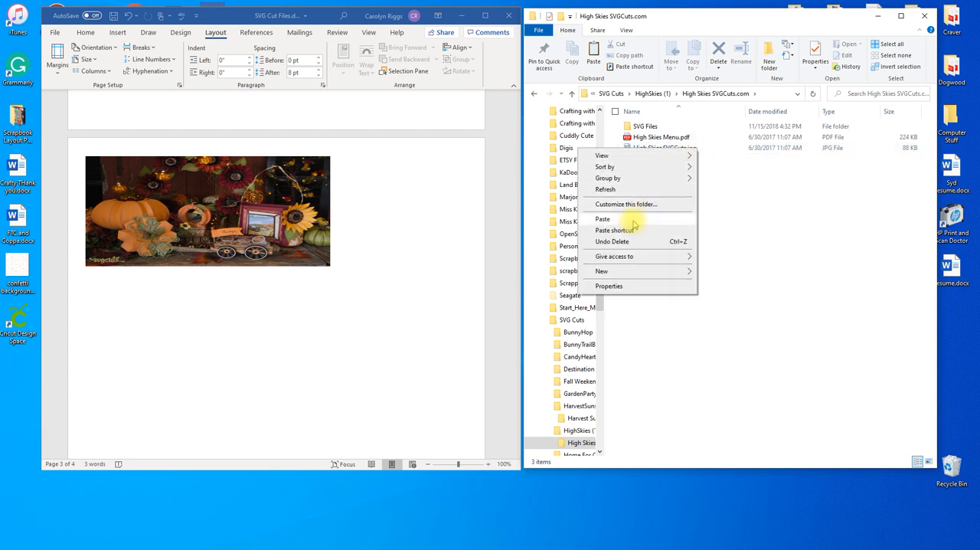
click(727, 153)
click(688, 149)
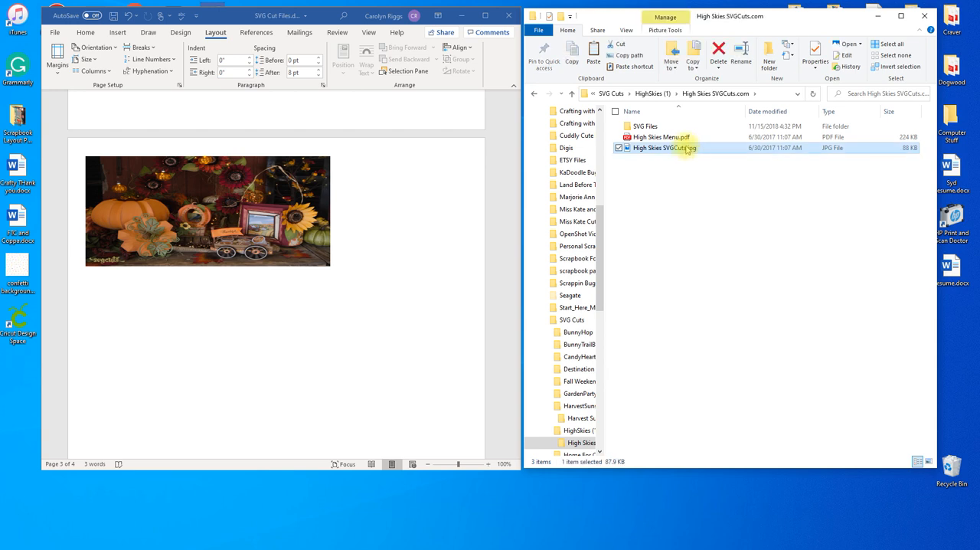
right_click(687, 149)
click(588, 362)
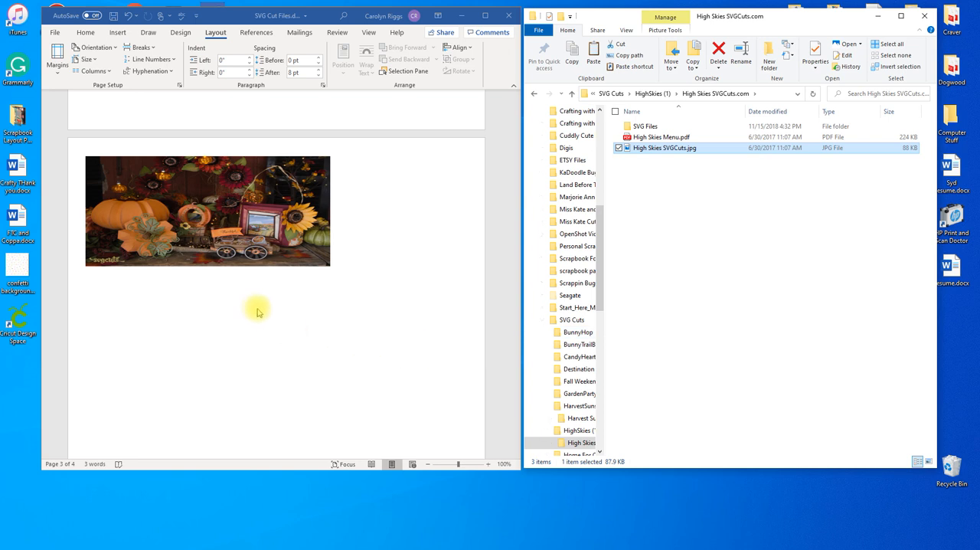
- Paste the copied High Skies image below the Harvest Sunset picture in the Word document
scroll(229, 299, down, 2)
click(101, 273)
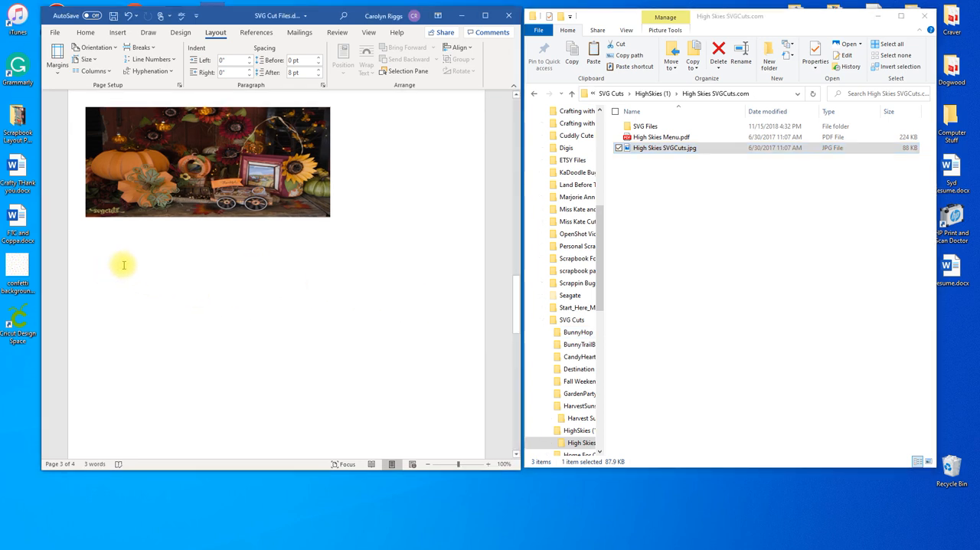
right_click(123, 264)
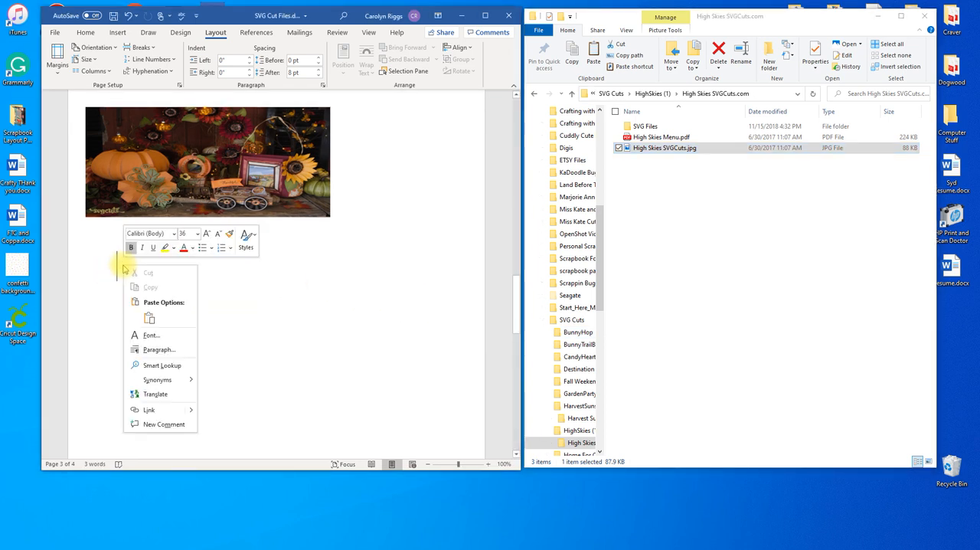
click(150, 315)
- Set the High Skies picture's position to the top left of the page with text wrapping
drag(322, 298, 295, 297)
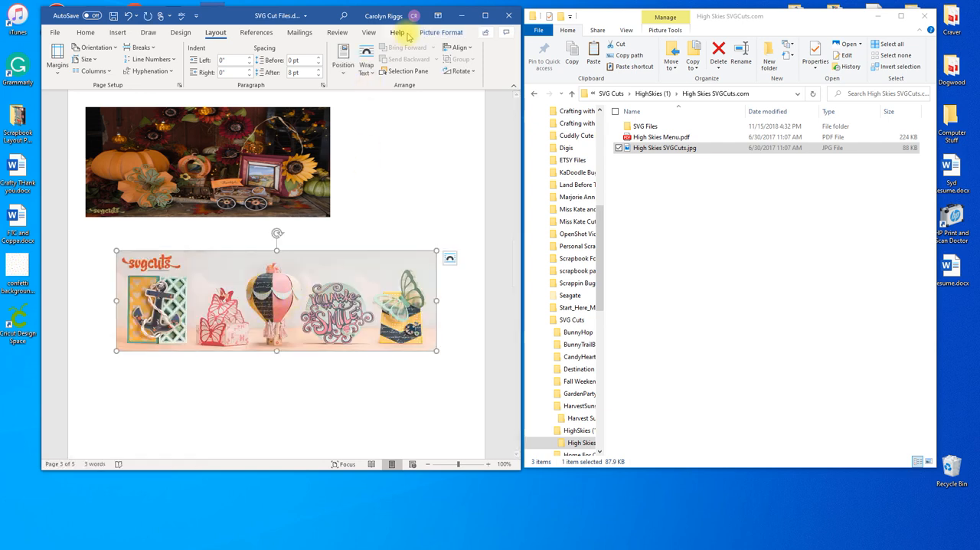
click(435, 33)
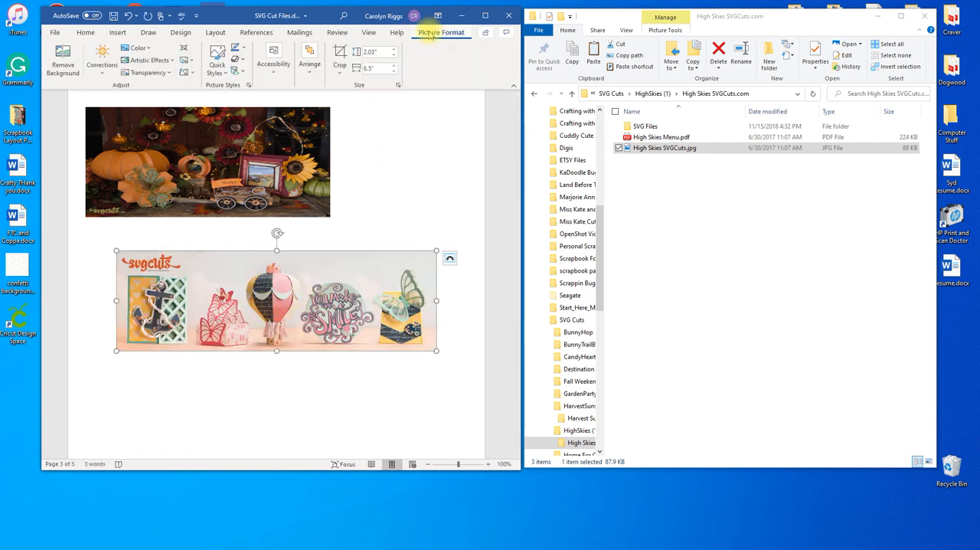
click(215, 32)
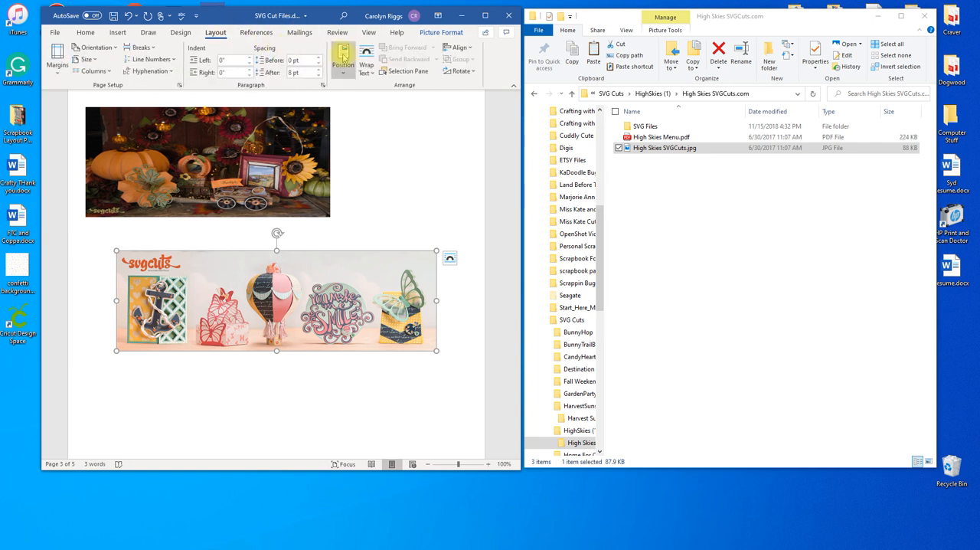
click(343, 58)
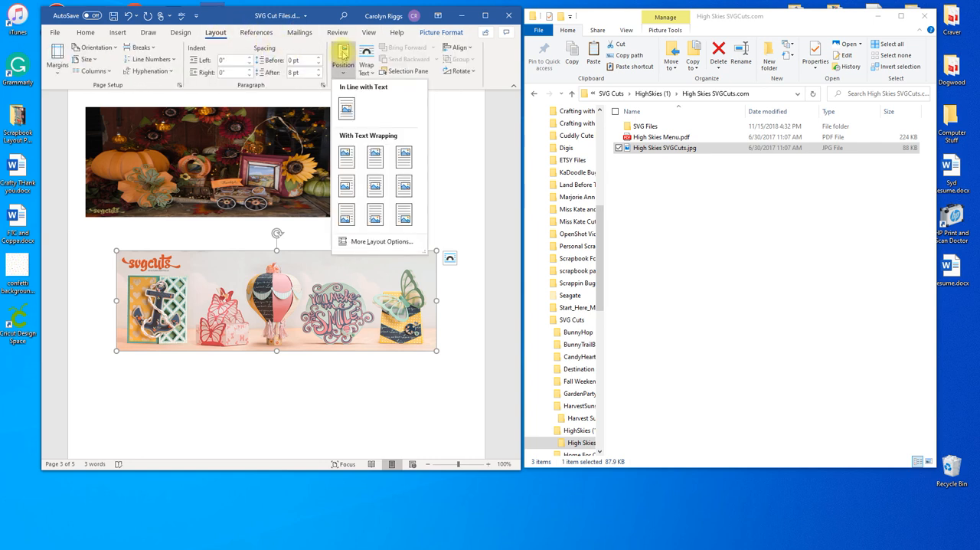
click(346, 156)
- Move the High Skies picture directly beneath the Harvest Sunset picture and shrink it to about the same width
drag(358, 141, 328, 228)
drag(406, 273, 331, 266)
drag(208, 325, 208, 313)
drag(238, 282, 238, 289)
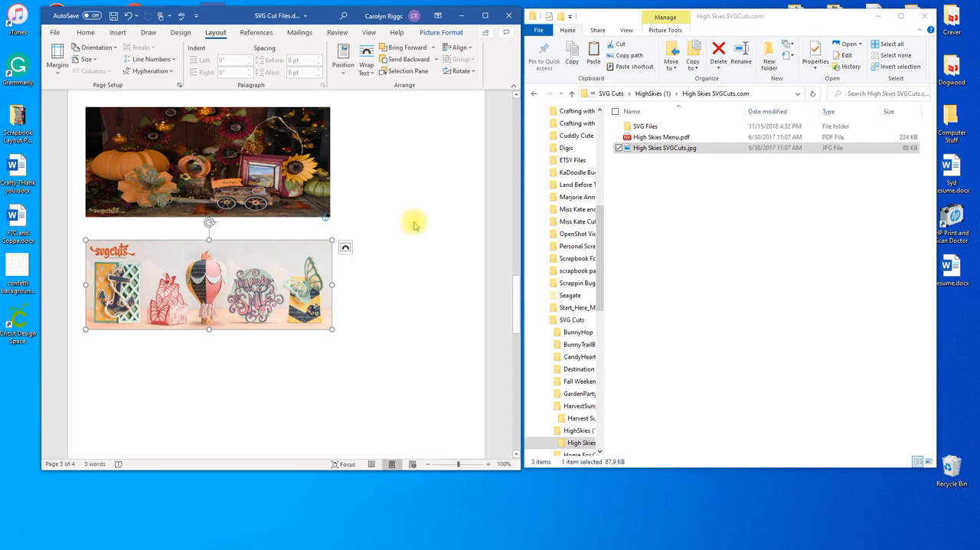
click(360, 351)
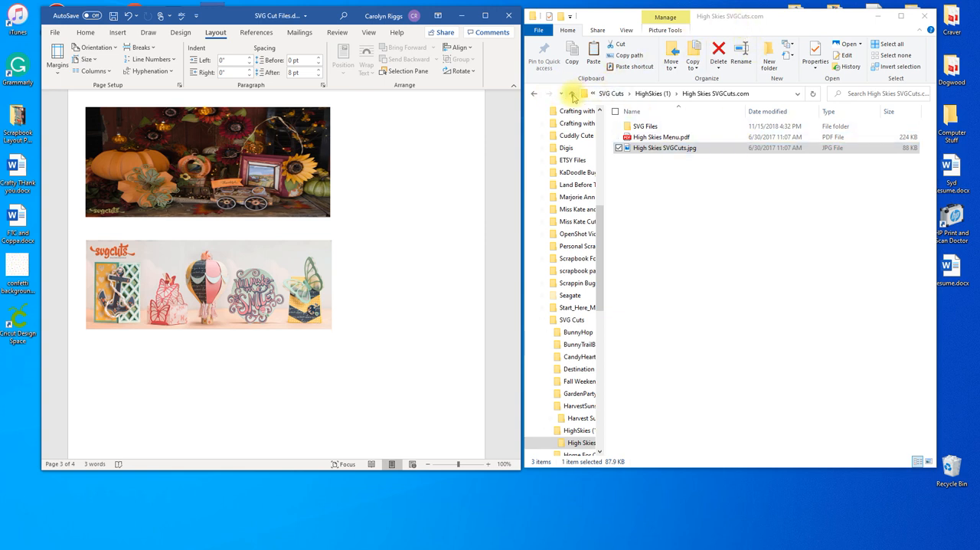
- In File Explorer, open the Home For Christmas SVGCuts folder within SVG Cuts and copy Home-For-Christmas-SVGCuts.jpg
click(572, 95)
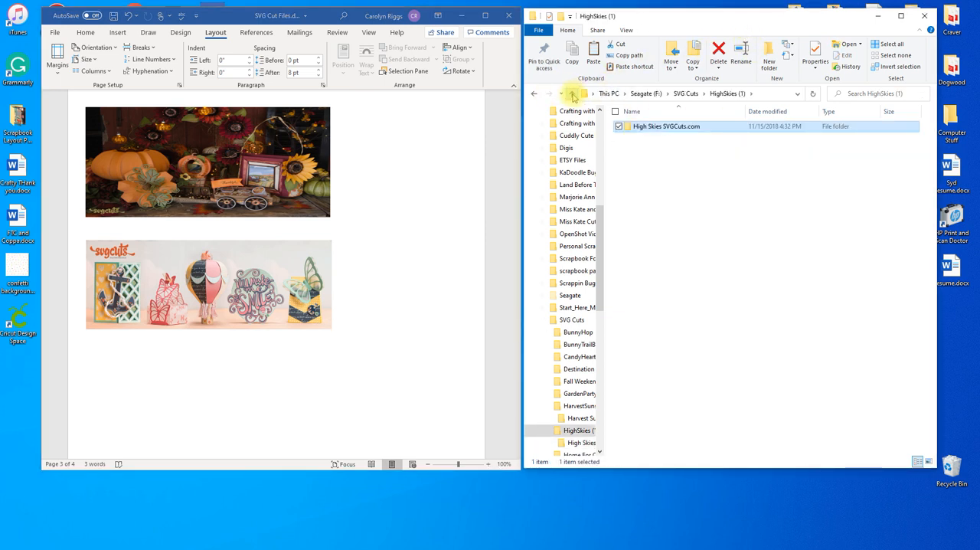
click(572, 95)
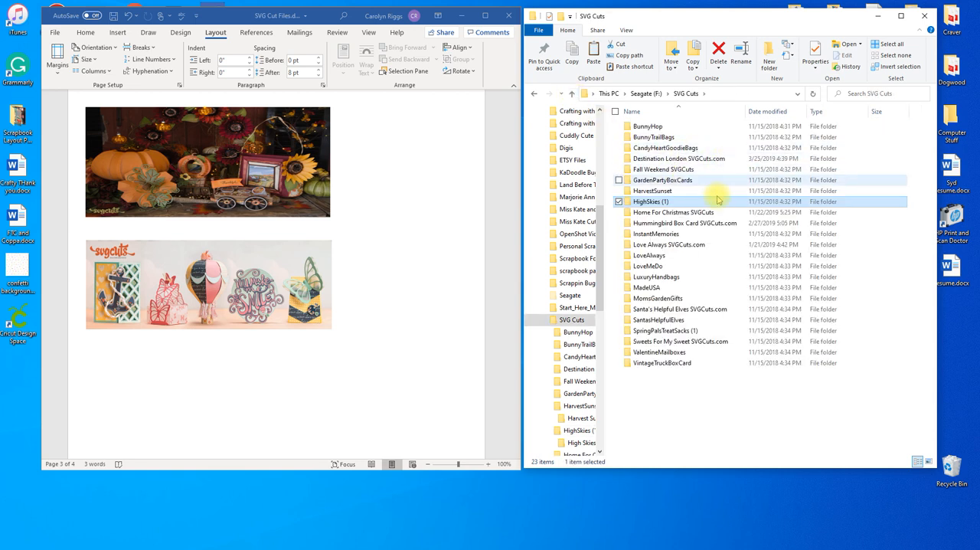
double_click(656, 213)
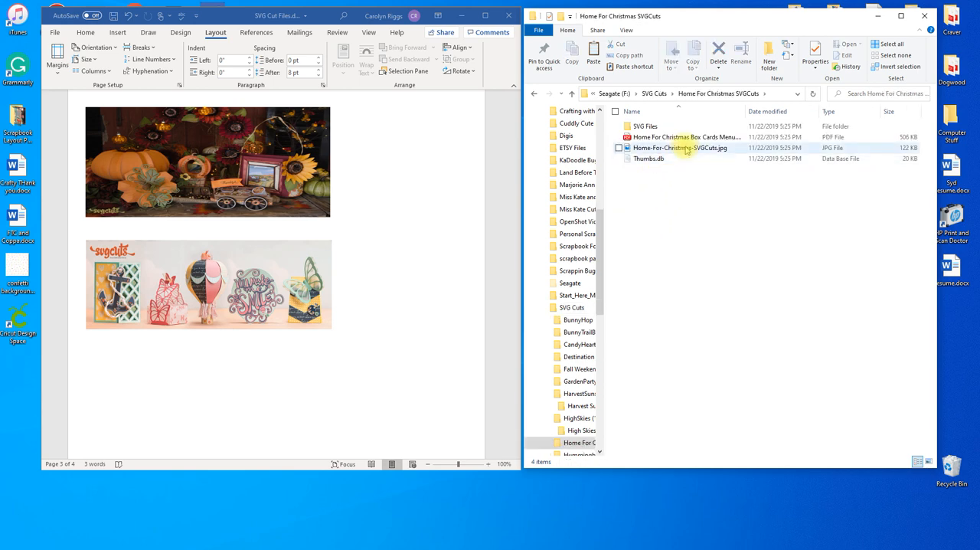
click(694, 150)
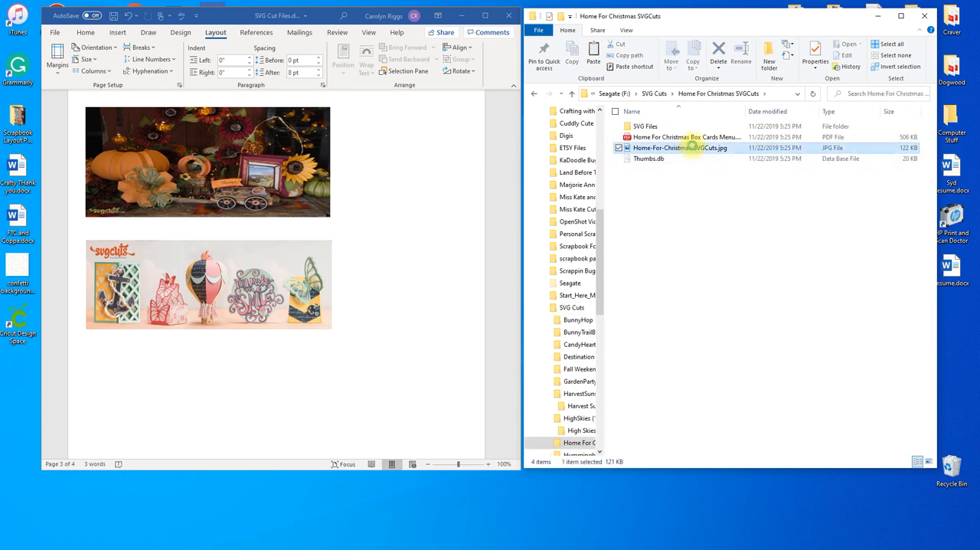
right_click(694, 150)
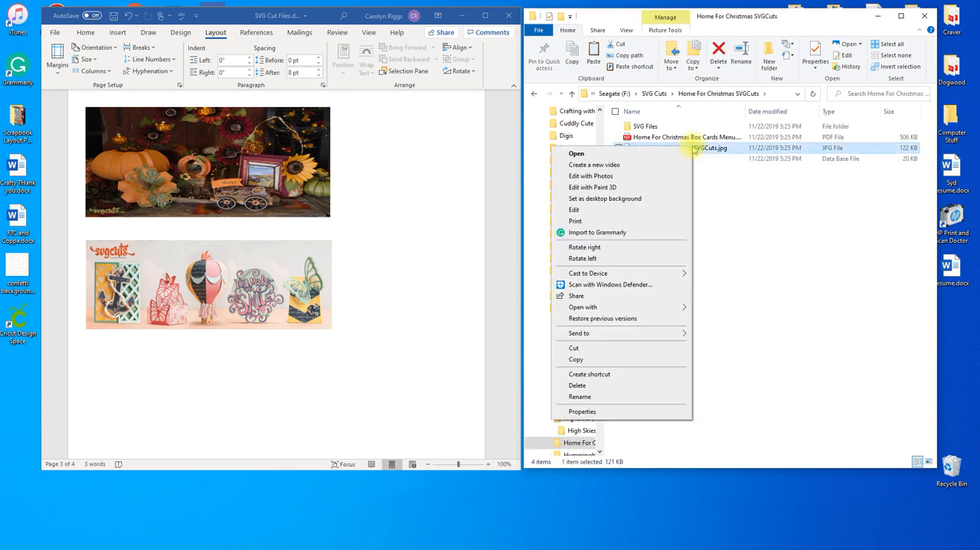
click(576, 359)
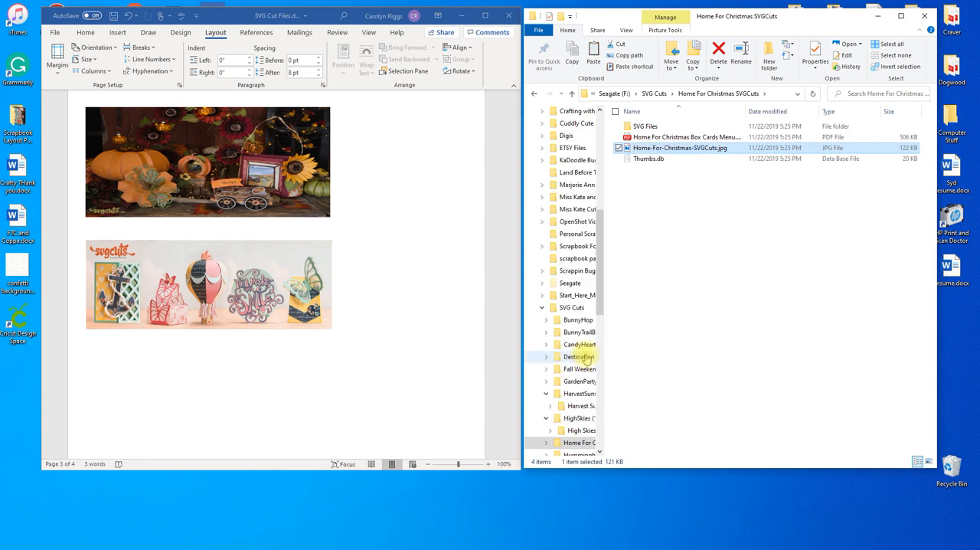
- Paste the copied Home For Christmas image below the High Skies picture in the Word document
scroll(334, 330, down, 3)
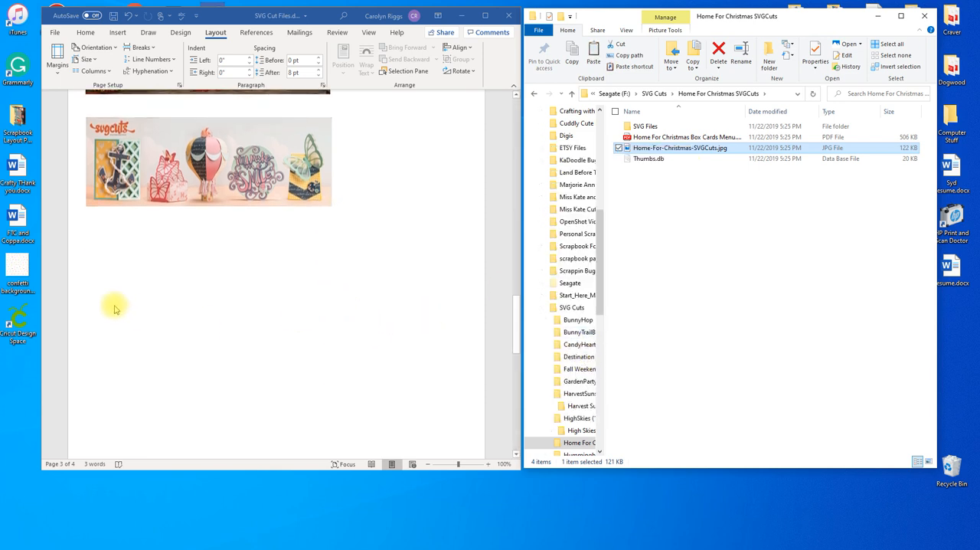
click(104, 272)
right_click(108, 274)
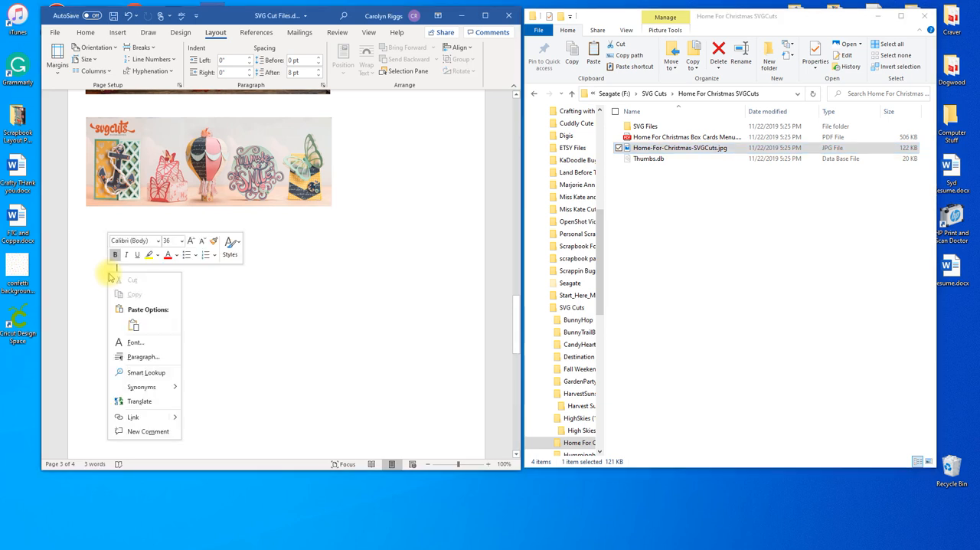
click(134, 326)
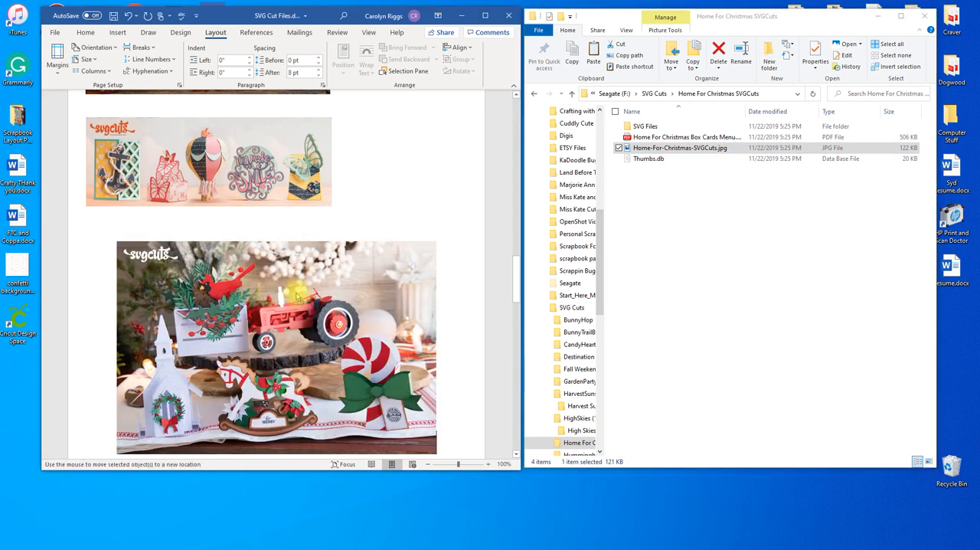
- Set the Home For Christmas picture's position to the top left of the page with text wrapping
drag(260, 277, 239, 278)
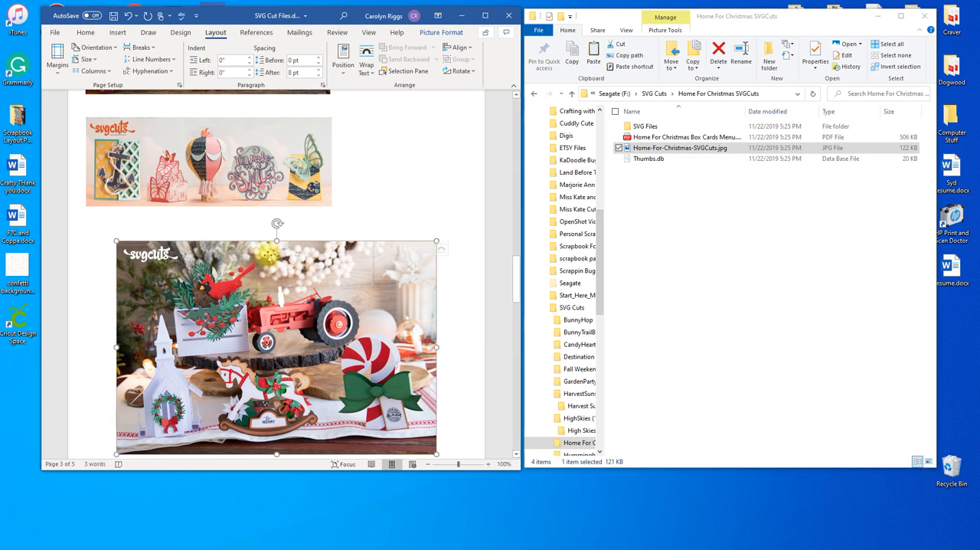
click(434, 34)
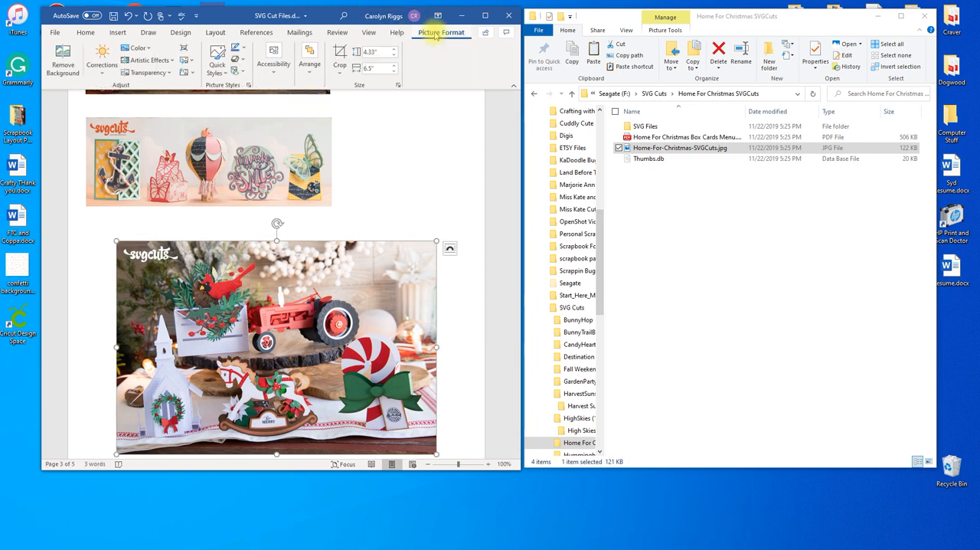
click(215, 32)
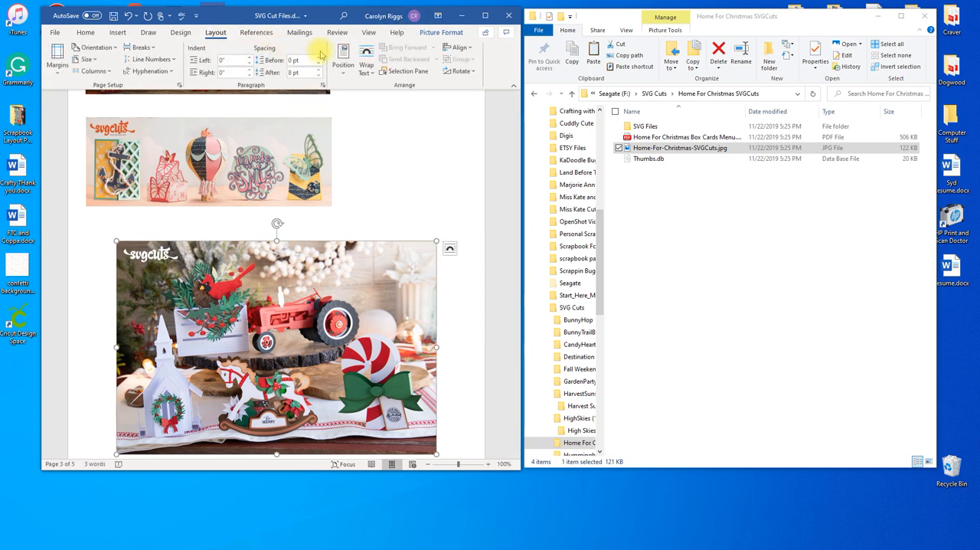
click(343, 58)
click(347, 155)
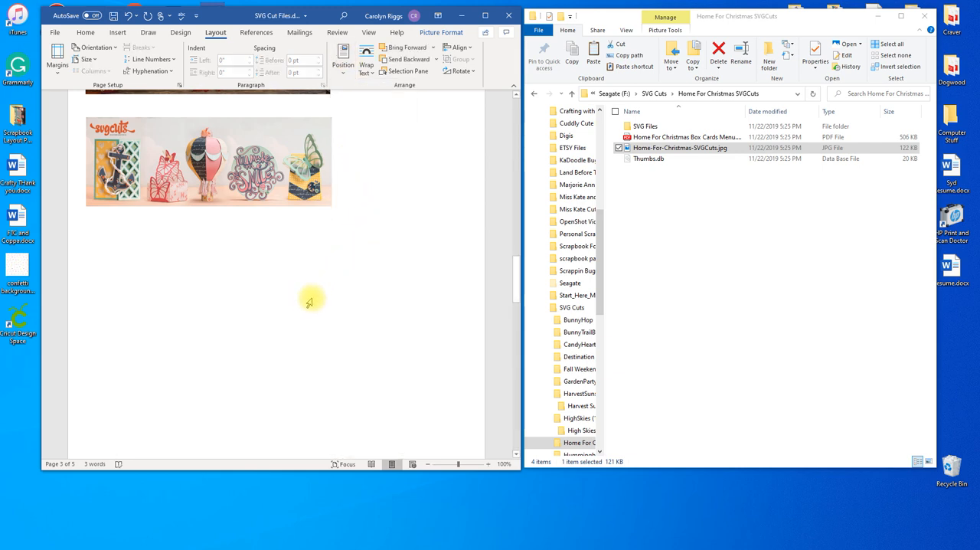
- Move the Home For Christmas picture back to page 3, directly beneath the High Skies picture and near the left page edge
scroll(313, 295, up, 8)
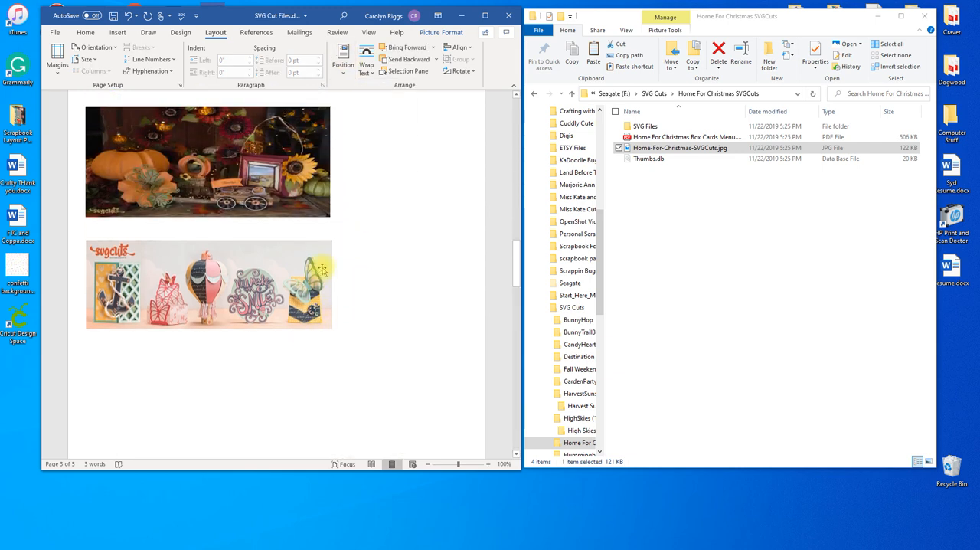
scroll(332, 253, up, 3)
scroll(332, 249, down, 8)
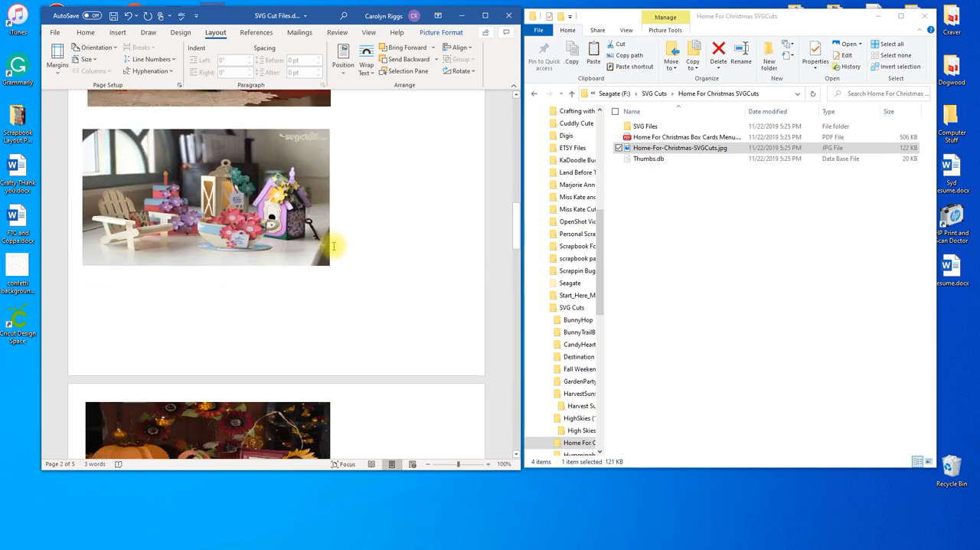
scroll(333, 243, down, 10)
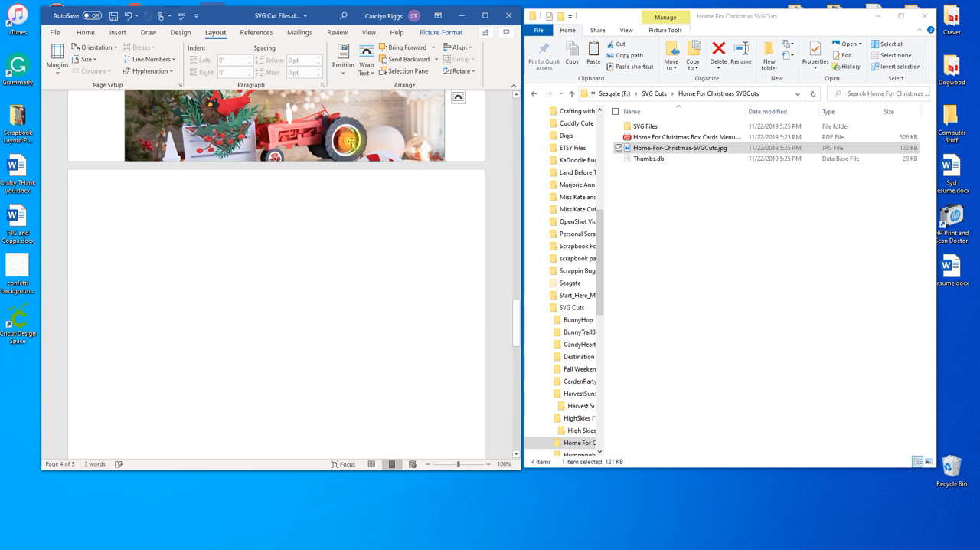
scroll(348, 146, up, 3)
drag(321, 260, 310, 170)
scroll(314, 172, up, 2)
drag(315, 280, 307, 230)
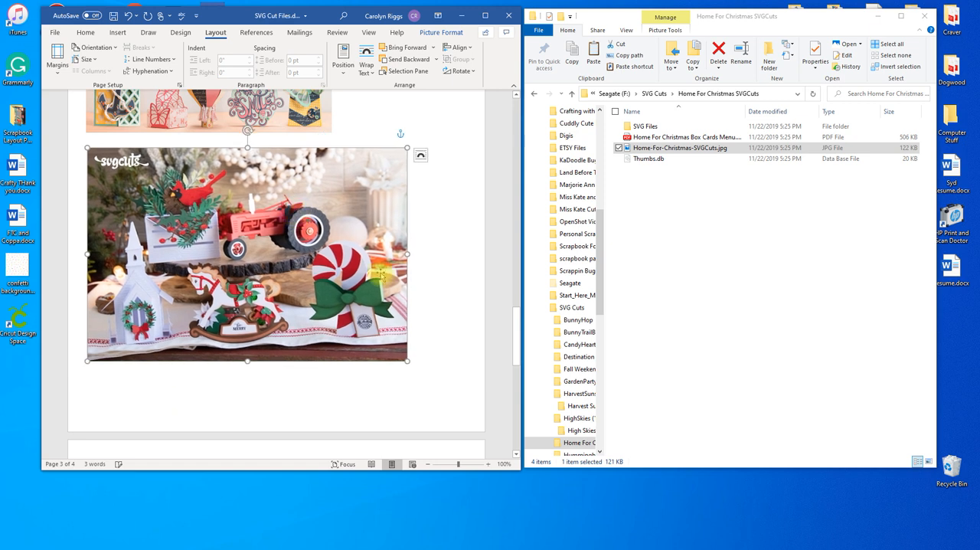
- Shrink the Home For Christmas picture to slightly wider than the High Skies picture, reduce its height, and leave a small gap between them
drag(407, 253, 343, 253)
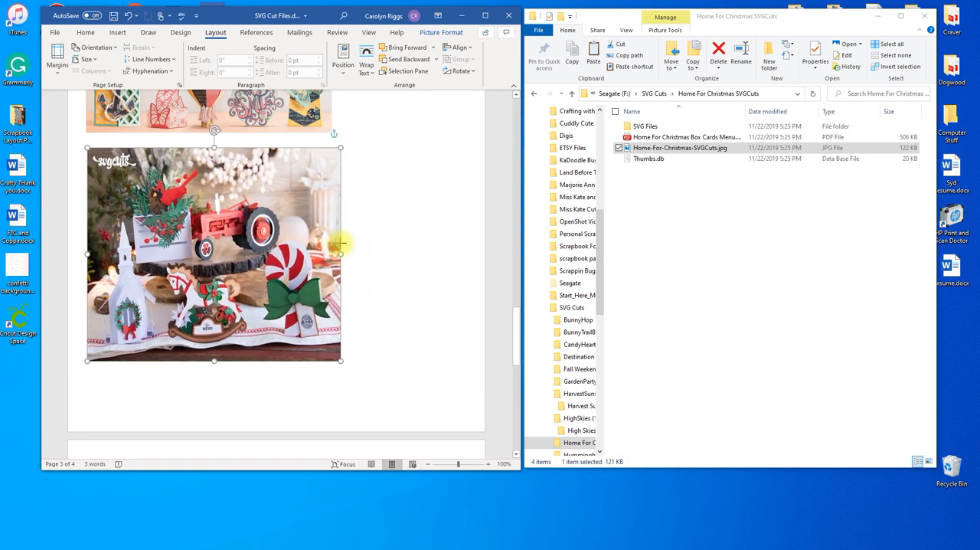
drag(214, 360, 212, 282)
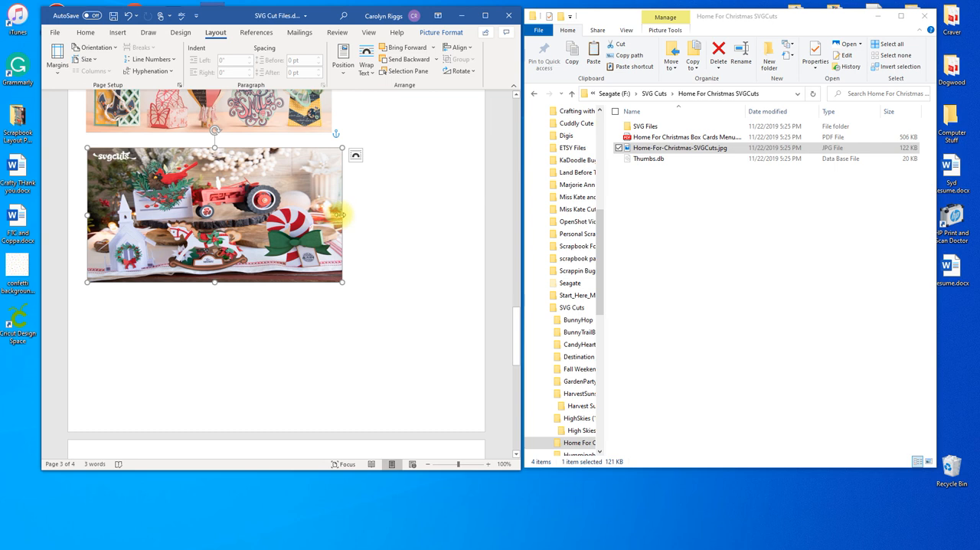
drag(342, 216, 347, 216)
drag(287, 212, 285, 221)
scroll(314, 211, up, 3)
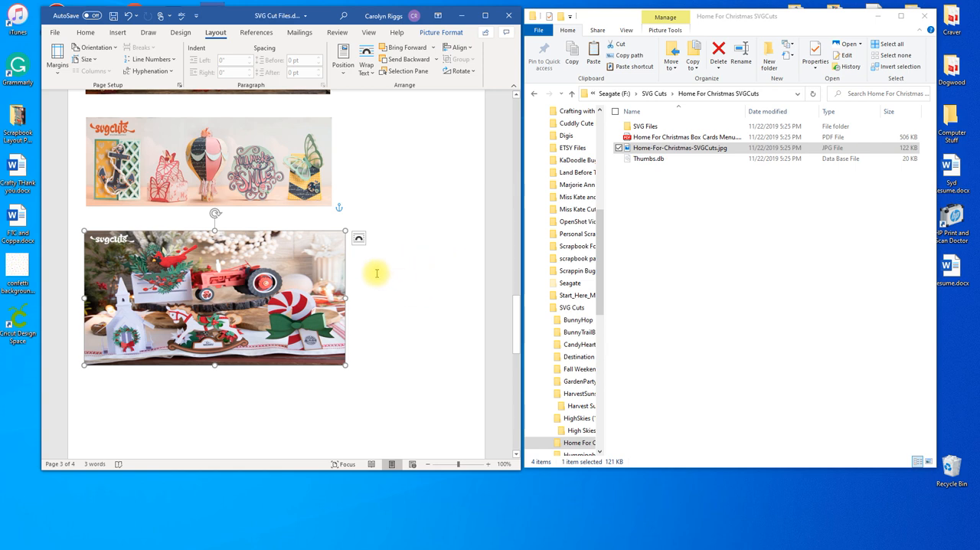
scroll(357, 258, down, 3)
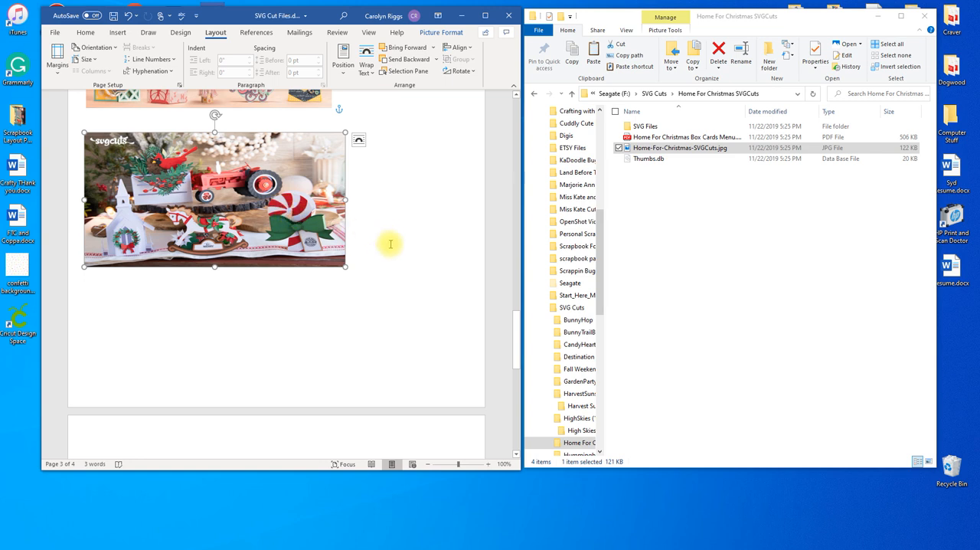
drag(270, 196, 268, 208)
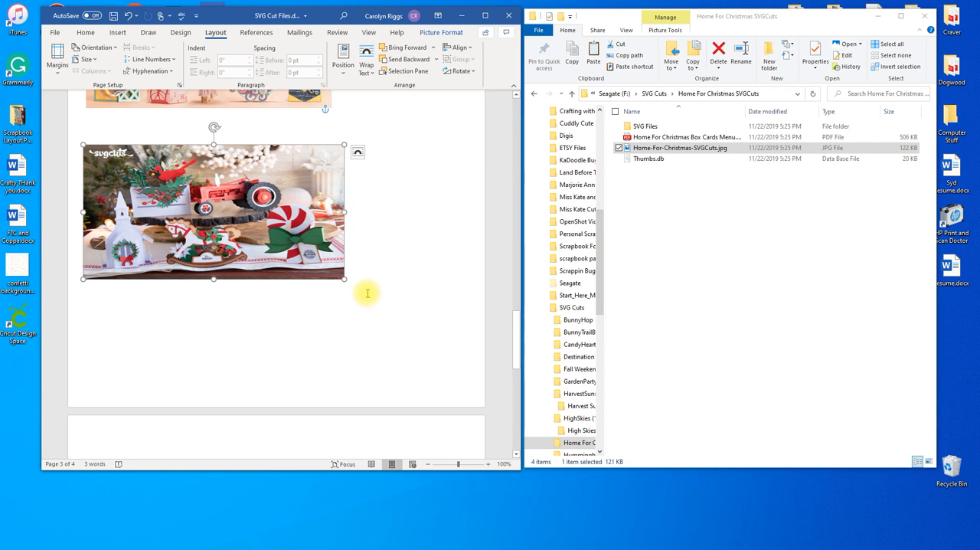
- Return to the SVG Cuts folder in File Explorer and place the Word insertion point at the start of page 4
click(342, 318)
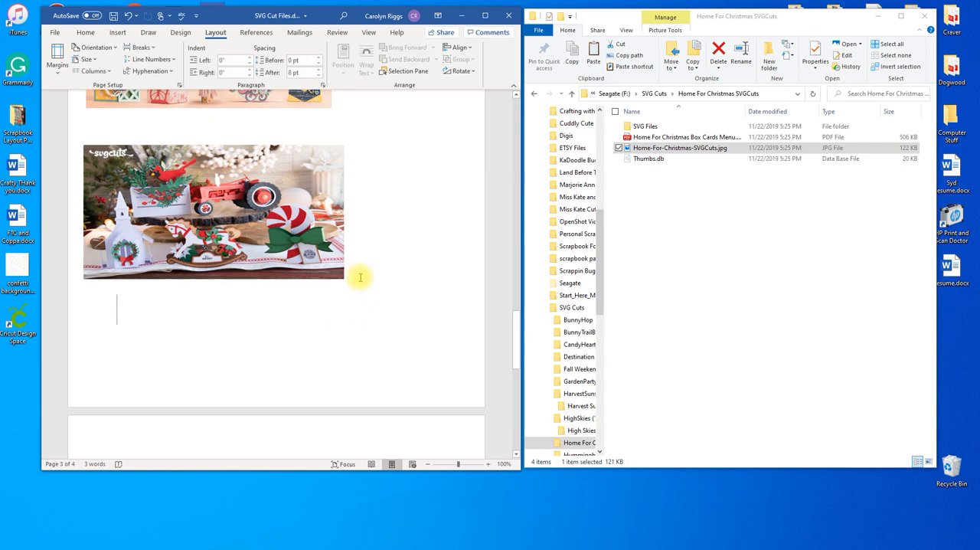
click(572, 94)
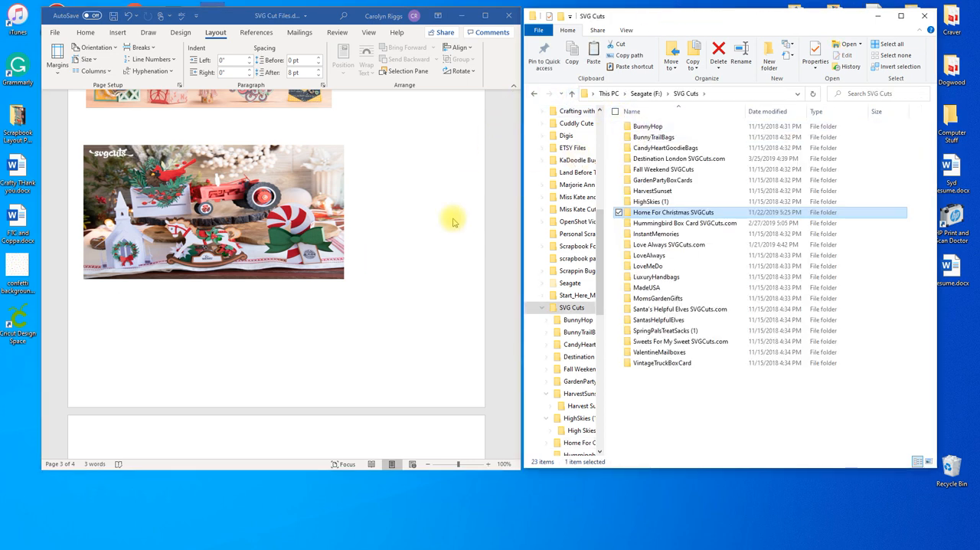
scroll(399, 213, down, 3)
click(151, 351)
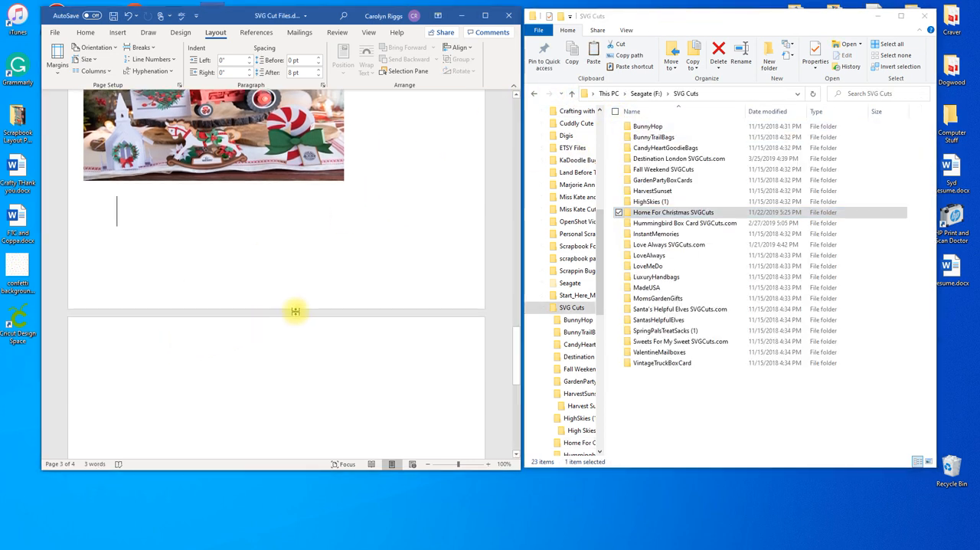
click(166, 370)
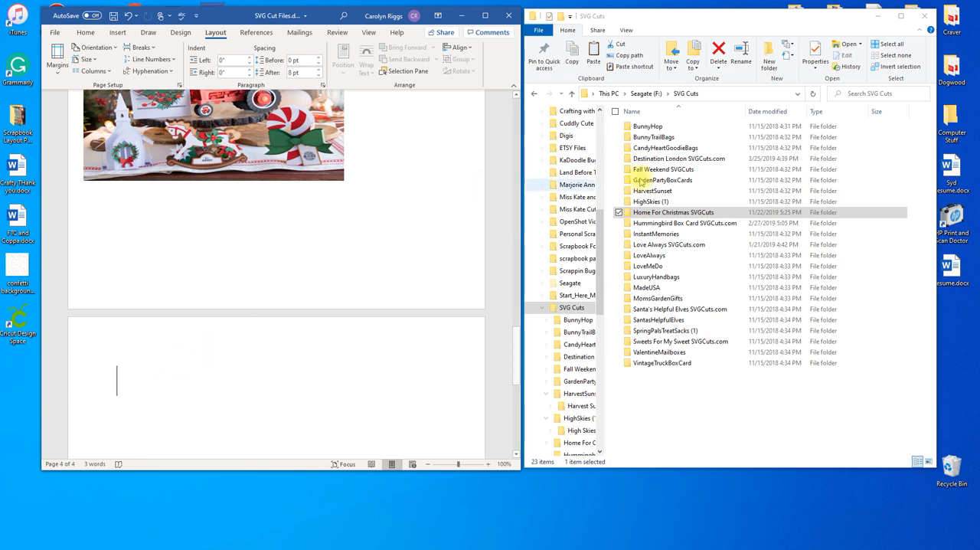
- In File Explorer, open the Hummingbird Box Card SVGCuts.com folder and copy Hummingbird-Box-Card-SVGCuts.jpg
click(684, 224)
double_click(686, 226)
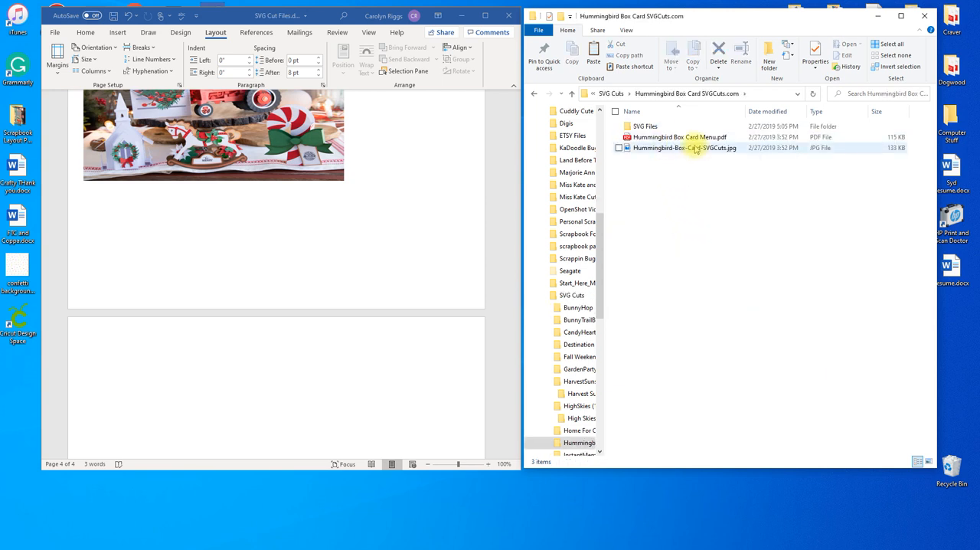
click(699, 151)
right_click(695, 148)
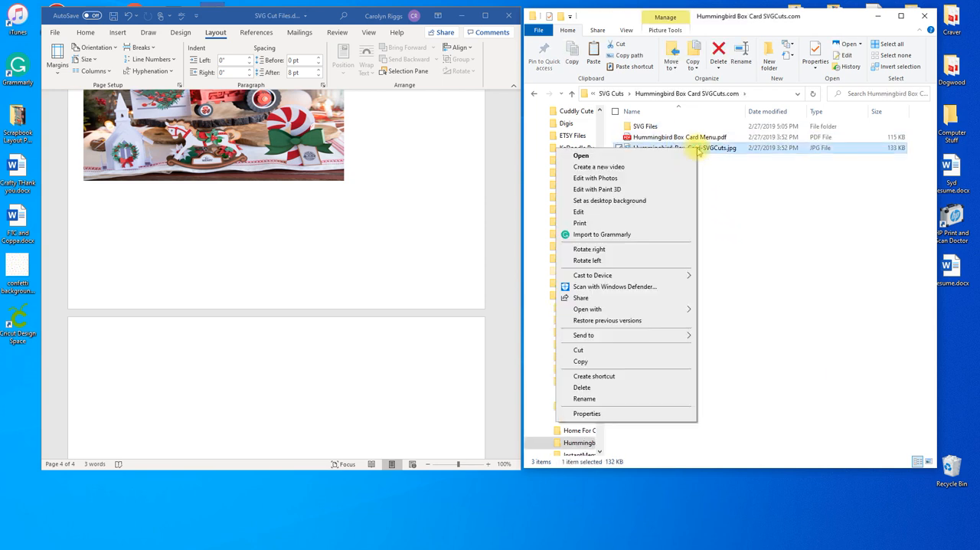
click(612, 368)
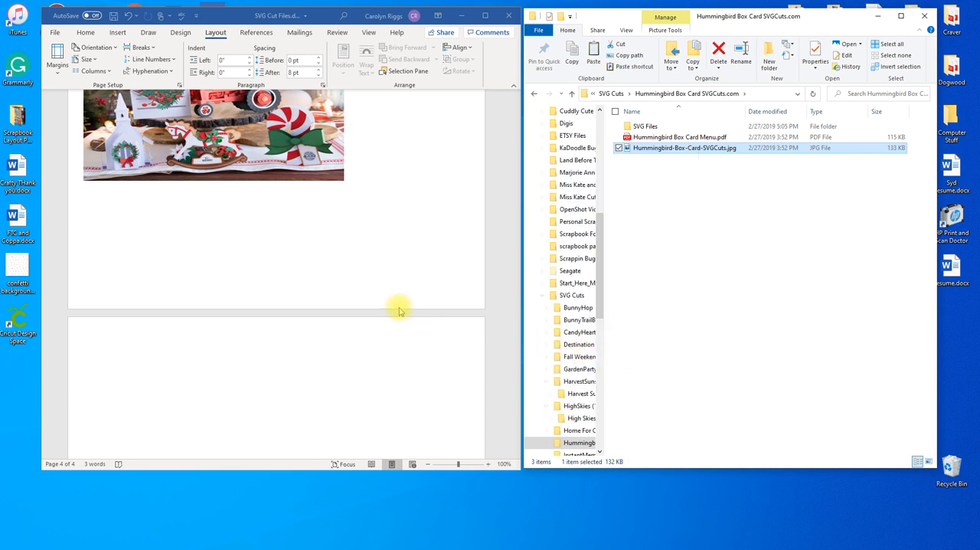
- Paste the copied Hummingbird Box Card image at the start of page 4 in the Word document
scroll(387, 295, down, 3)
click(132, 224)
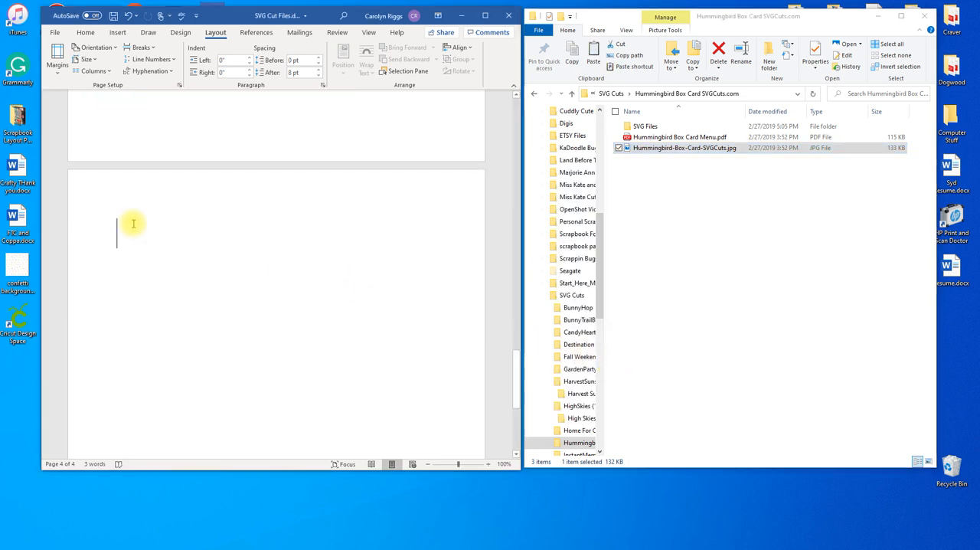
right_click(133, 223)
click(161, 275)
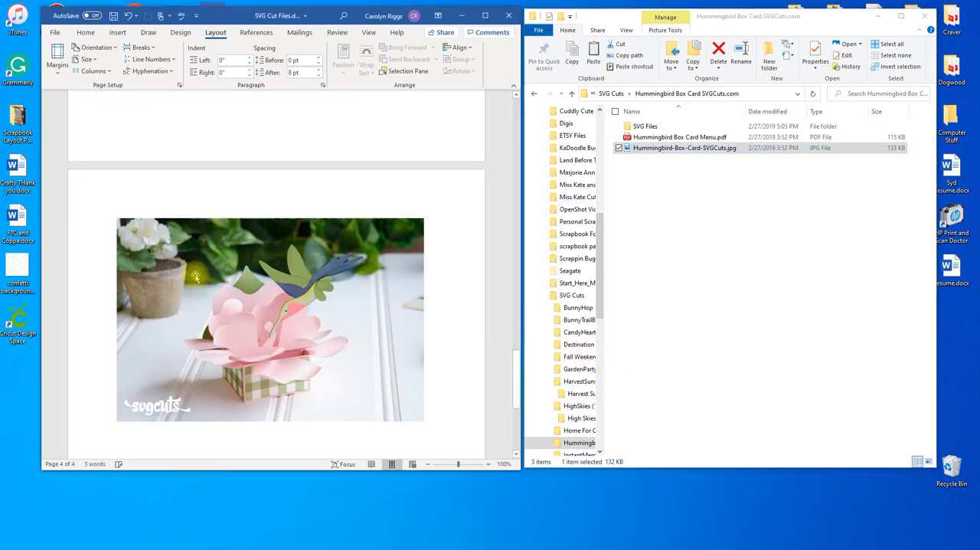
- Set the Hummingbird Box Card picture's position to the top left of the page with text wrapping
click(244, 254)
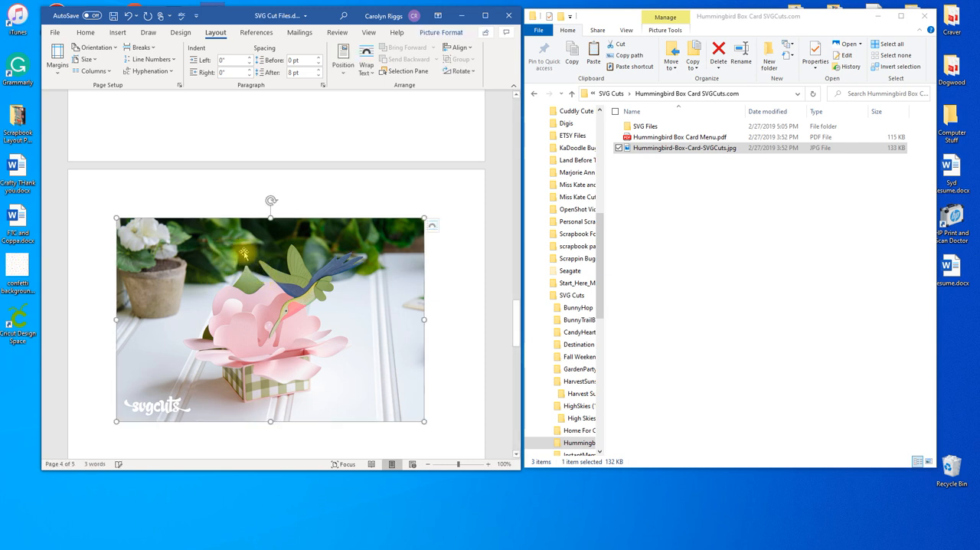
click(435, 33)
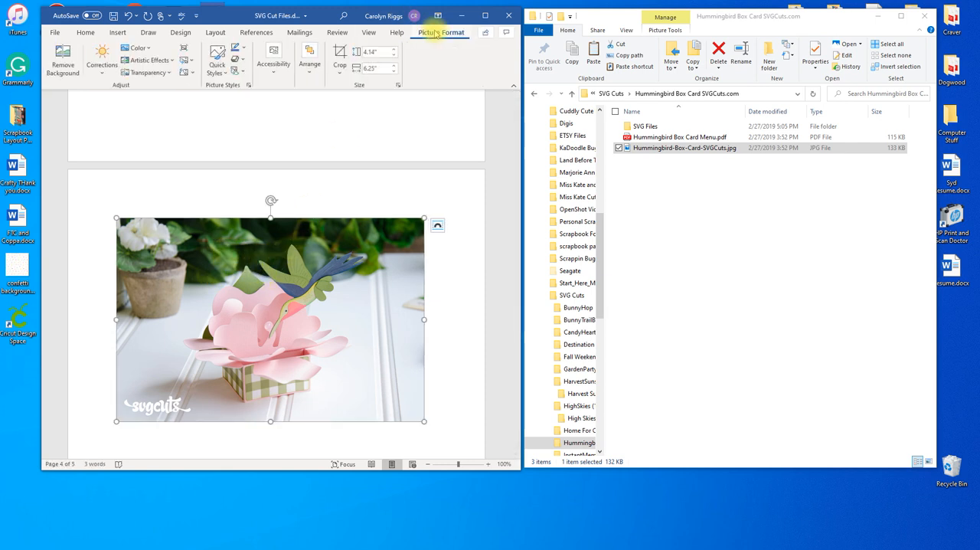
click(220, 35)
click(342, 58)
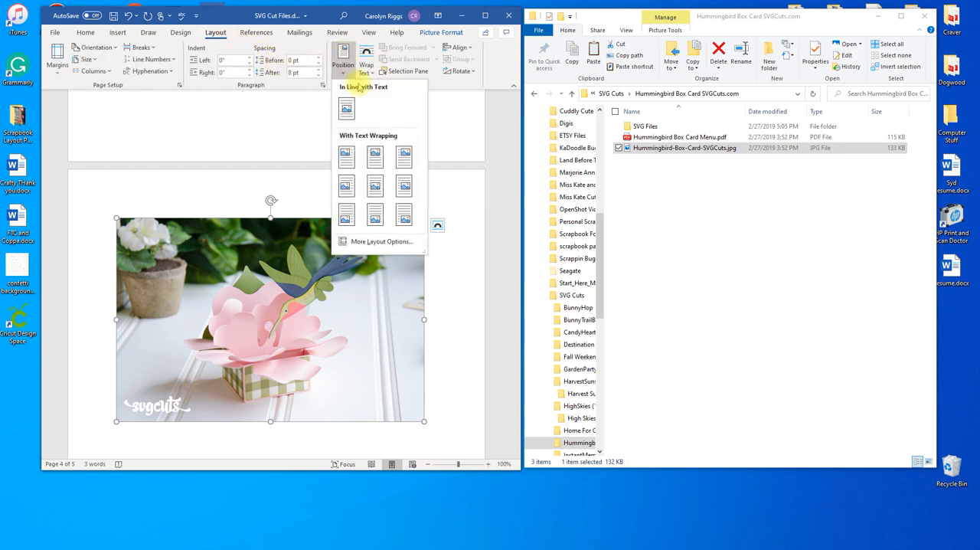
click(347, 150)
- Move the Hummingbird Box Card picture into the top left corner of page 4, shrink its width and height, and deselect it
drag(337, 306, 306, 285)
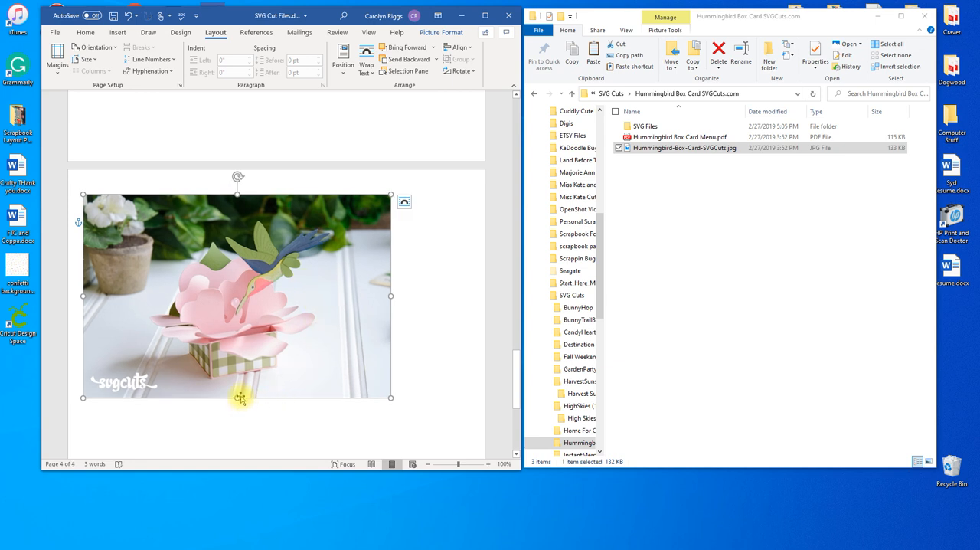
drag(237, 396, 238, 342)
drag(391, 268, 338, 264)
drag(211, 341, 211, 322)
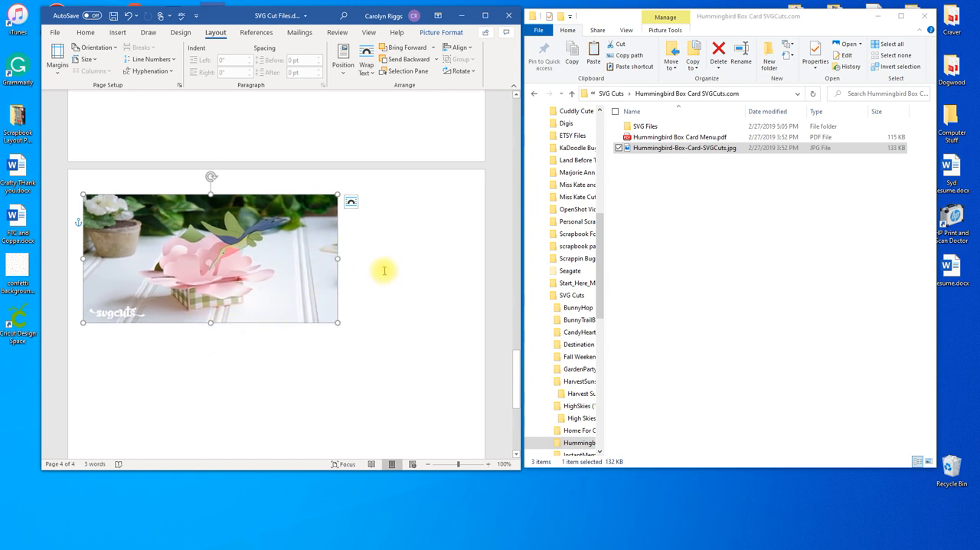
scroll(378, 265, up, 2)
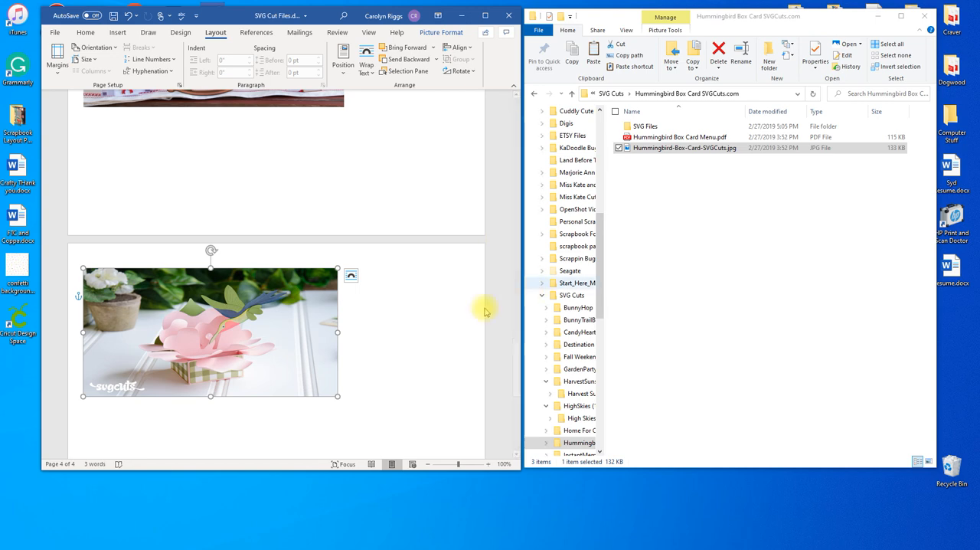
click(433, 320)
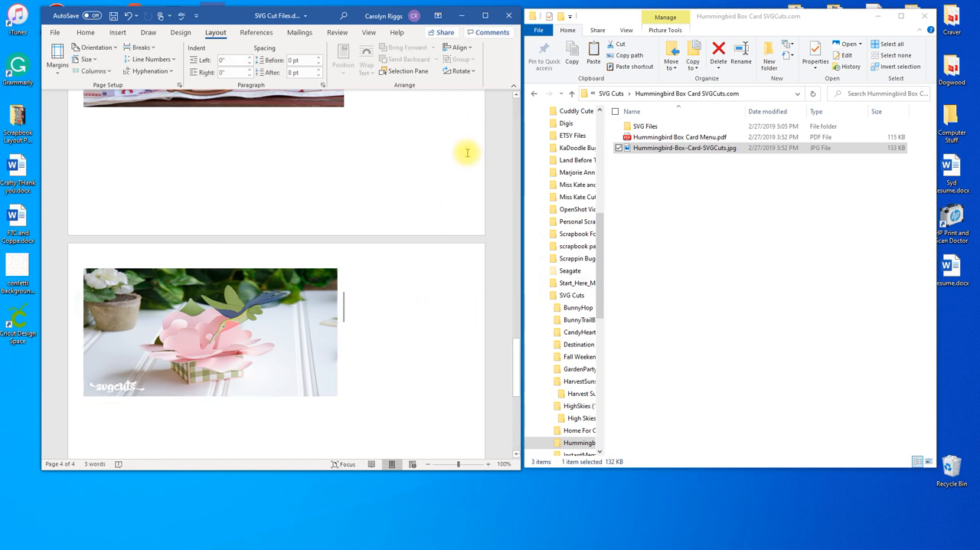
- Review the arranged collection pictures across all pages of the catalogue document
scroll(407, 165, up, 10)
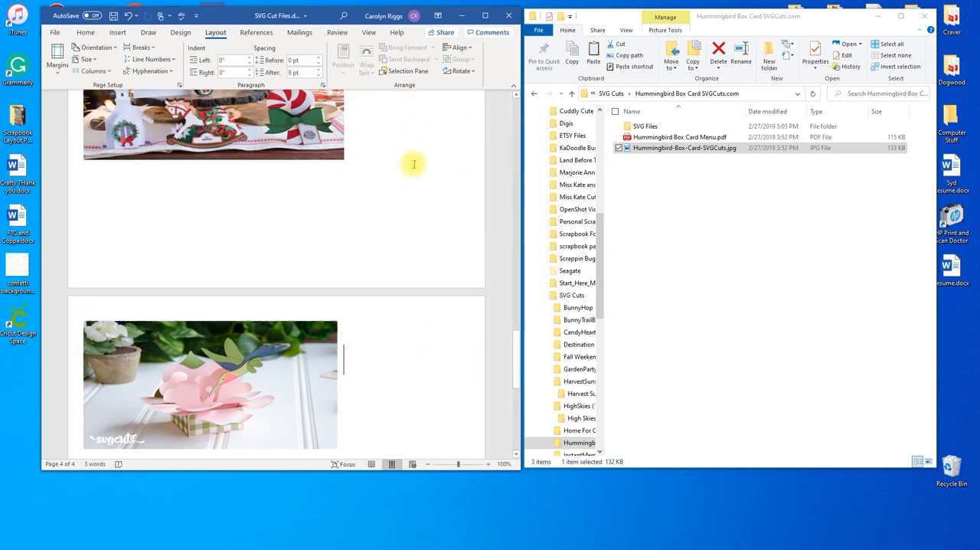
scroll(422, 180, up, 15)
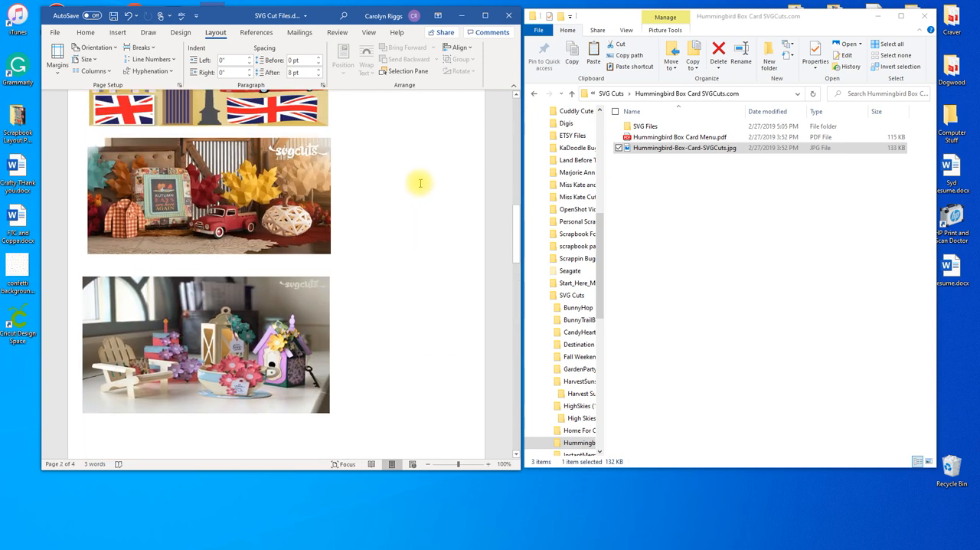
scroll(420, 180, up, 15)
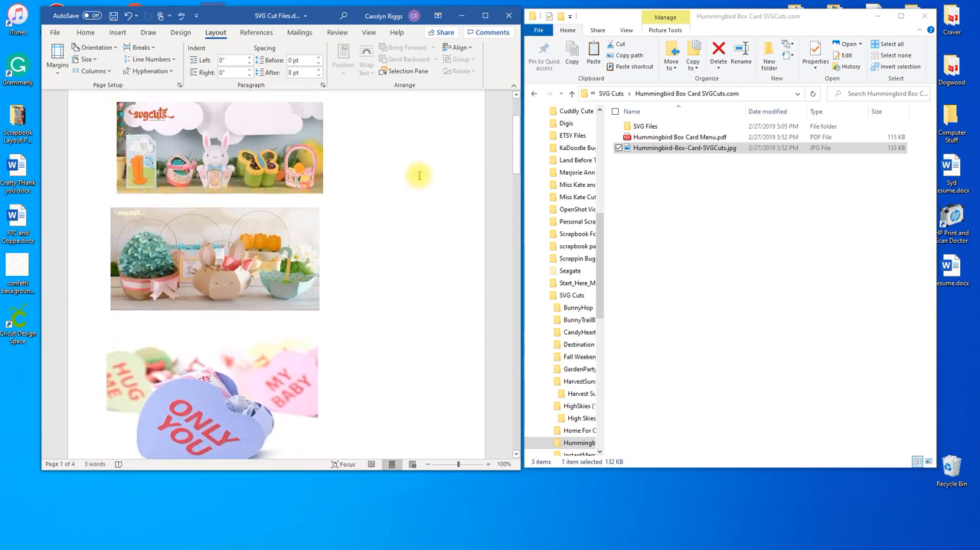
scroll(419, 175, up, 3)
scroll(419, 175, down, 5)
scroll(419, 175, down, 15)
scroll(419, 175, down, 15)
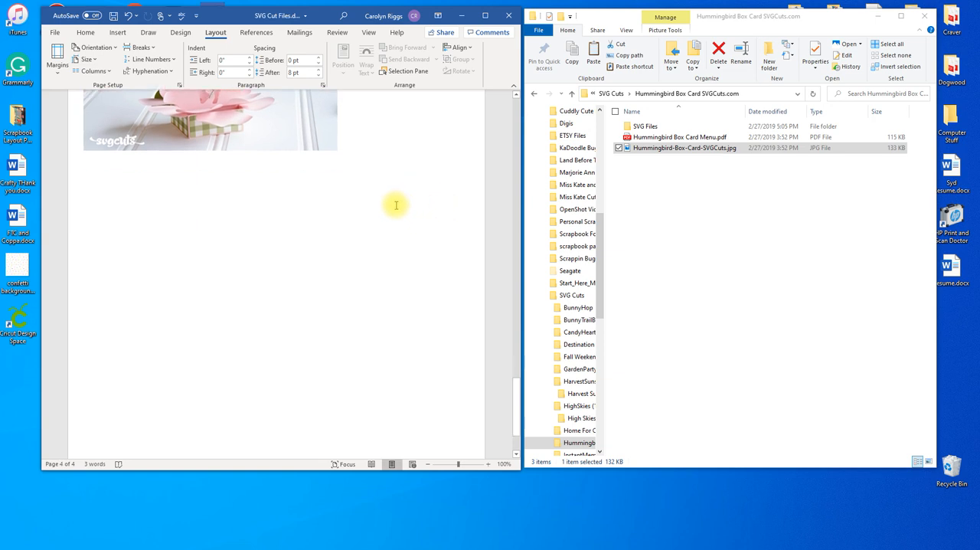
scroll(397, 203, up, 3)
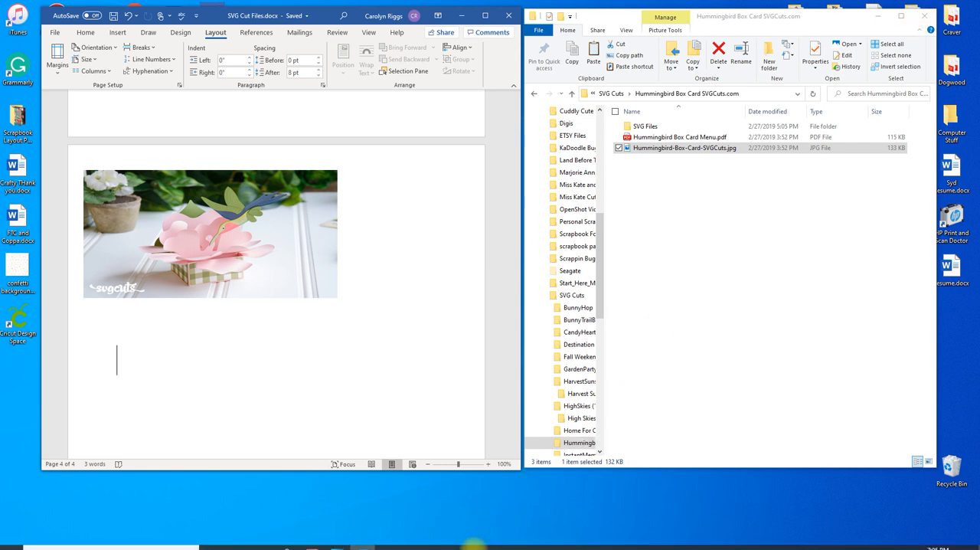
click(414, 541)
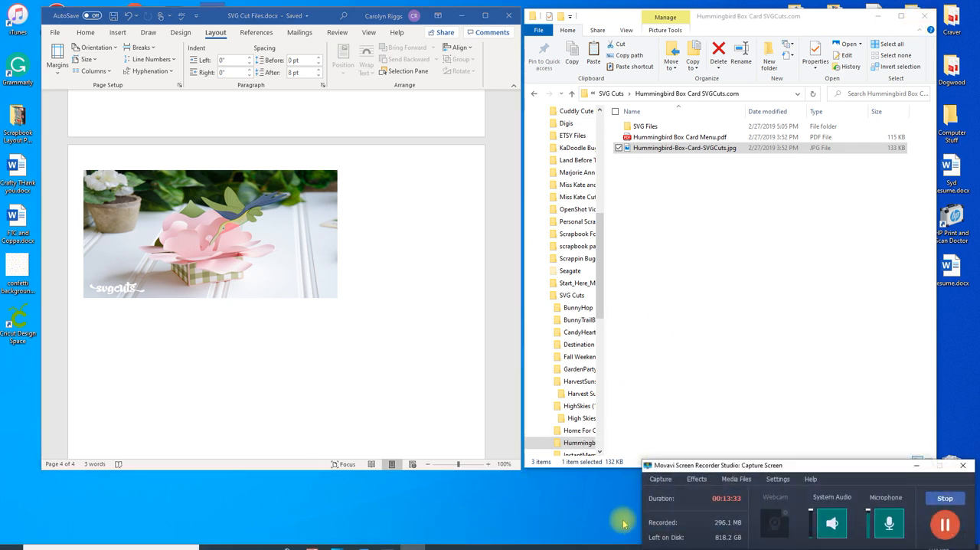